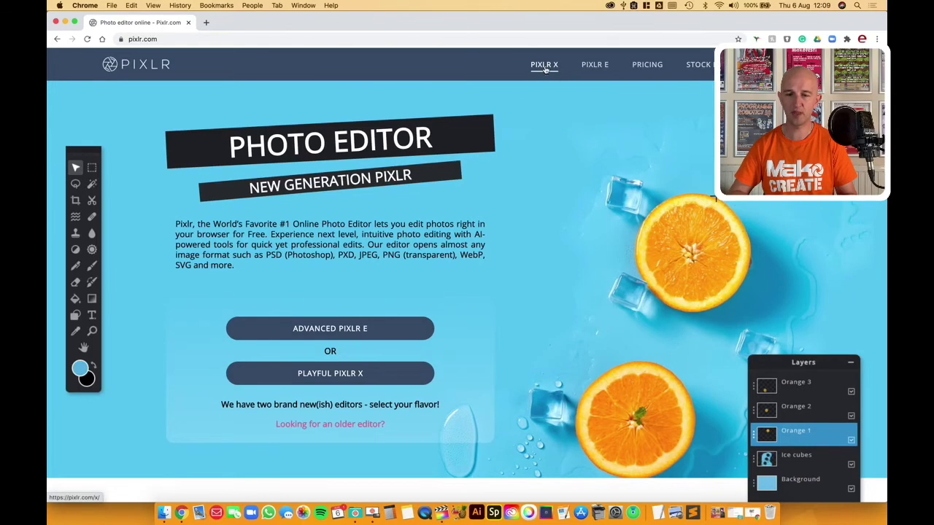
- Open the Pixlr X editor, check the new-canvas presets and go to its stock image search
left_click(544, 66)
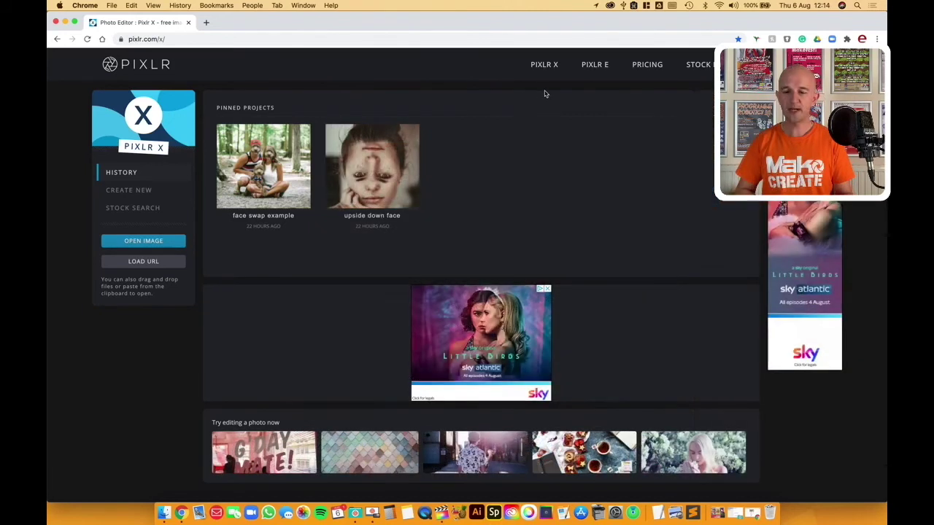
mouse_move(370, 164)
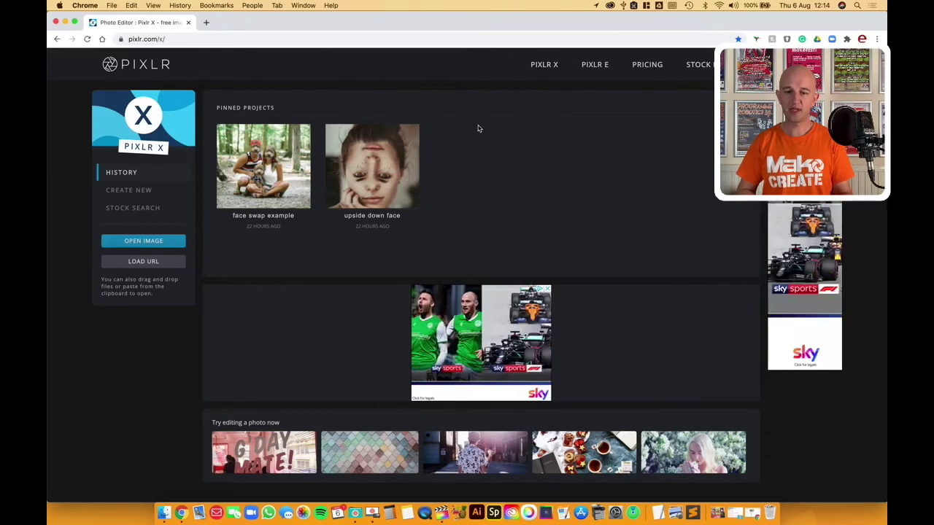
mouse_move(284, 166)
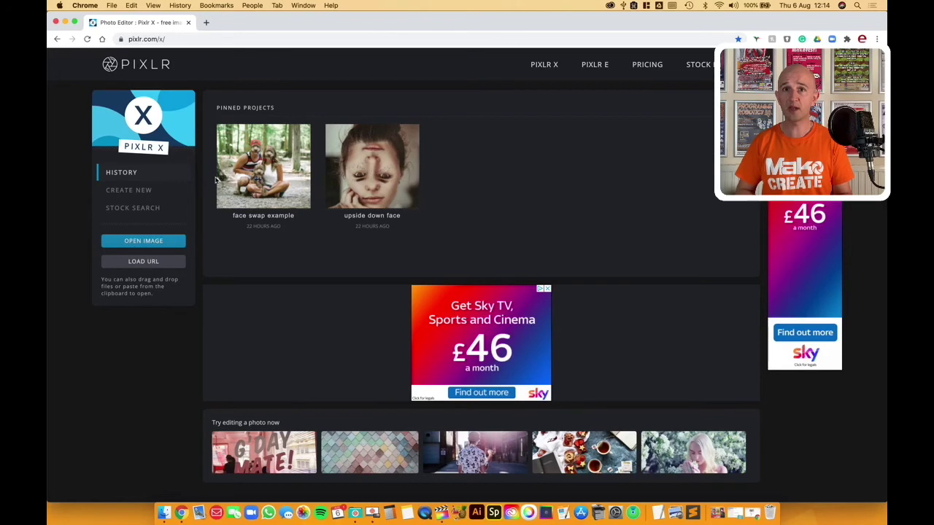
left_click(139, 191)
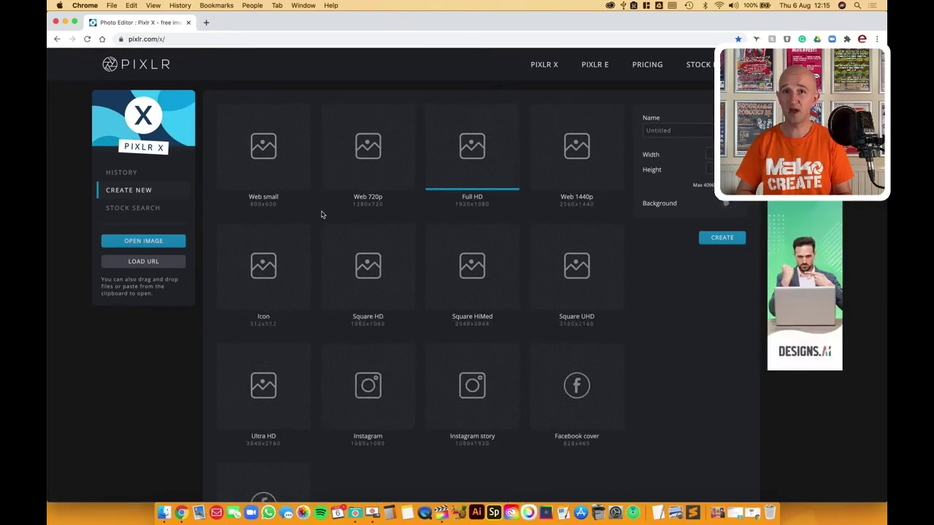
left_click(128, 208)
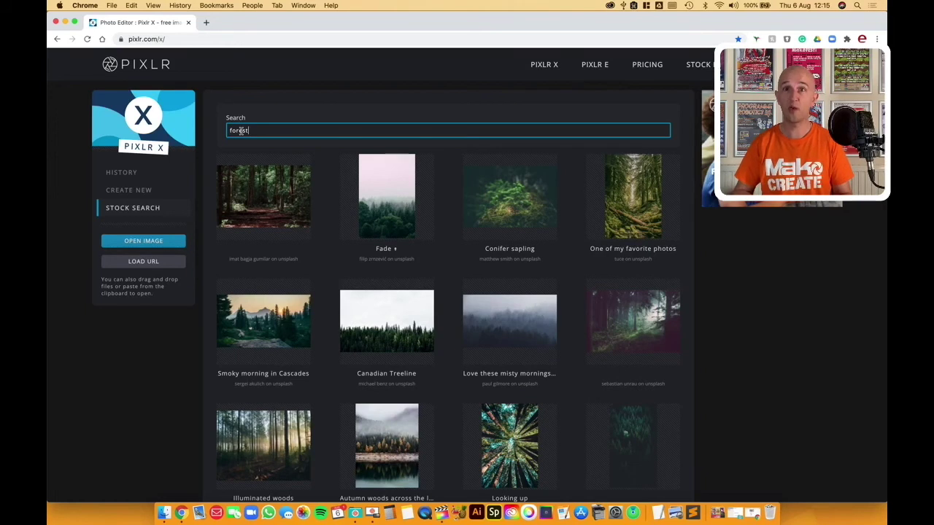
- Replace the stock search term with "A man and woman puppy" and run the search
double_click(240, 131)
key("BackSpace")
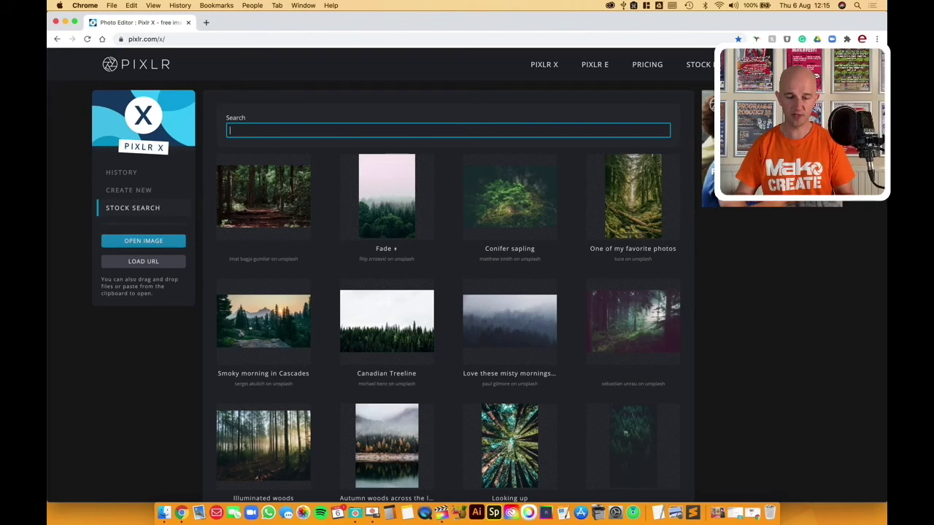
type("A man and woman puppy")
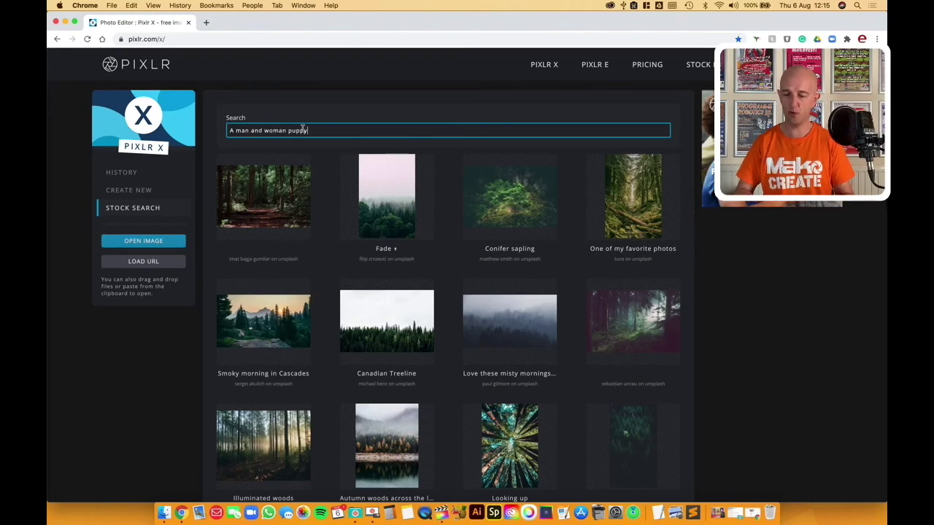
key("Return")
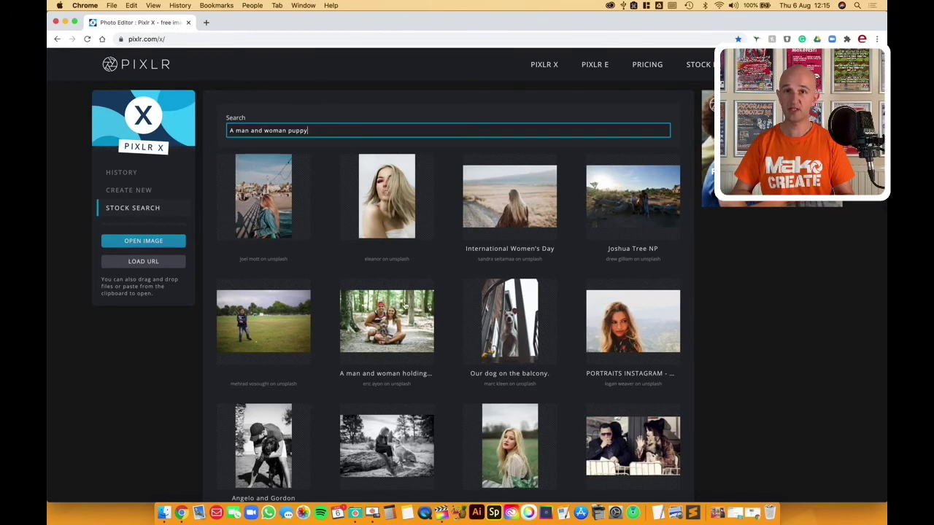
- Open the forest photo of the couple holding a puppy, pre-resized to Full HD at 1920 x 1280
scroll(405, 314, "down", 1)
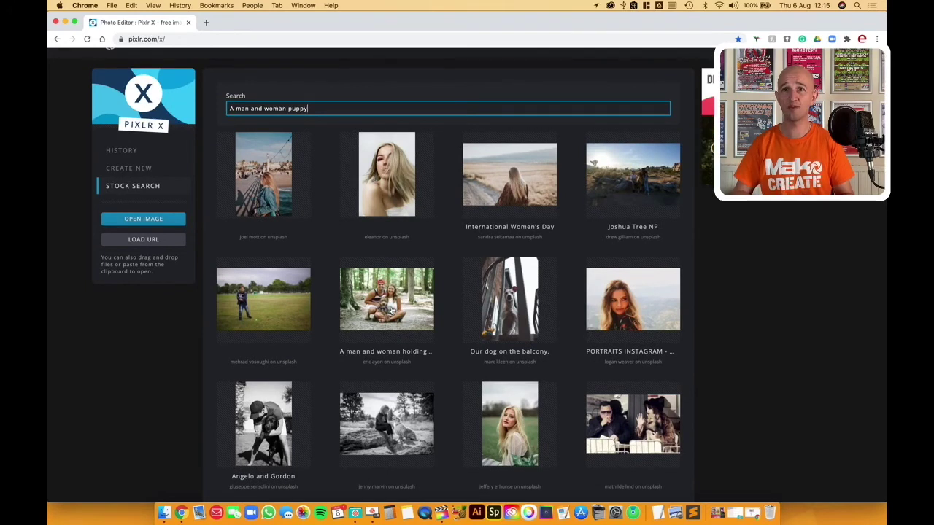
left_click(384, 301)
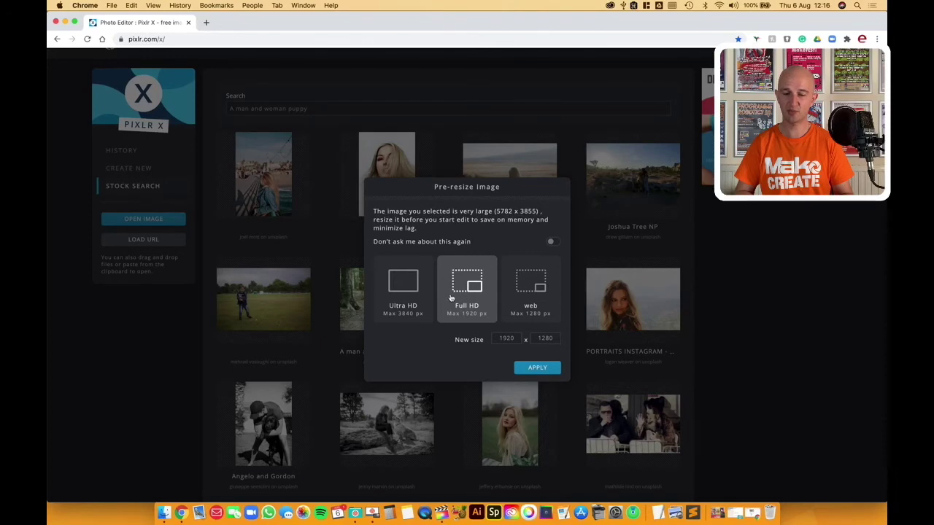
left_click(544, 370)
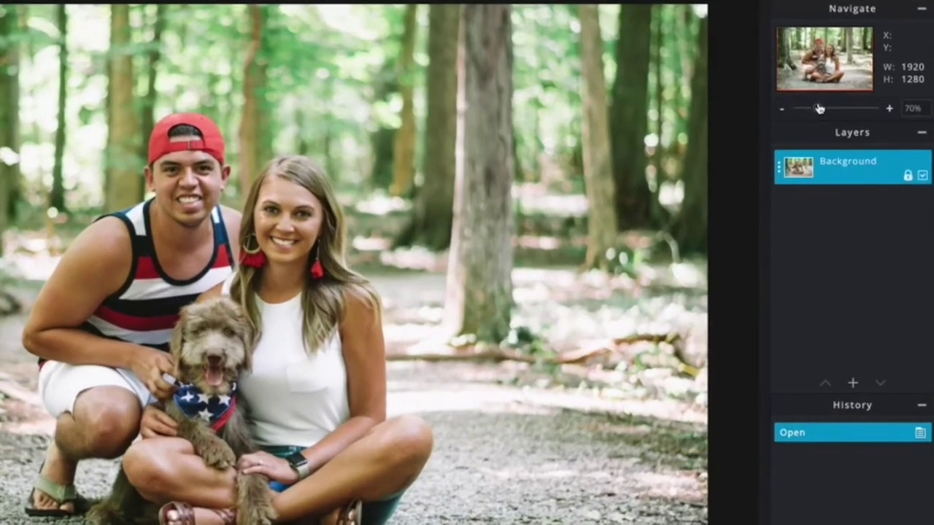
- Duplicate the Background layer of the photo
left_click_drag(812, 115, 825, 90)
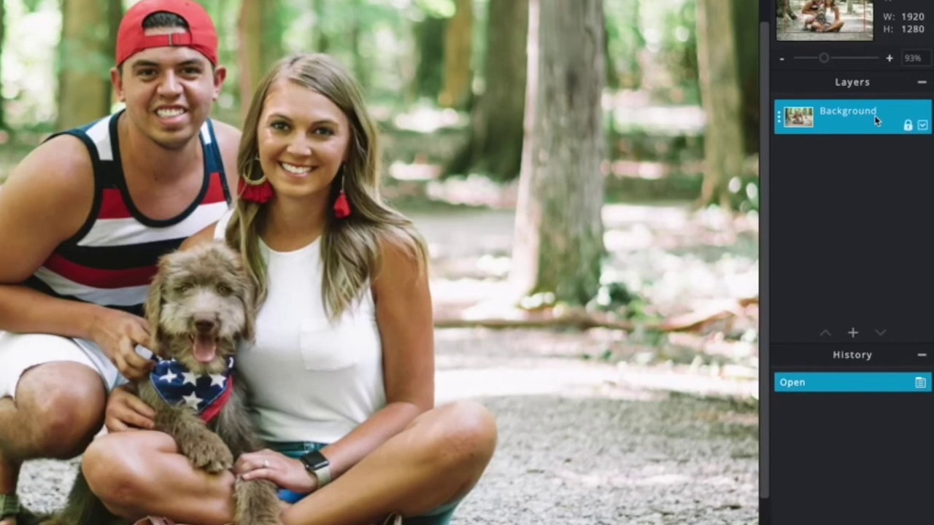
left_click(876, 121)
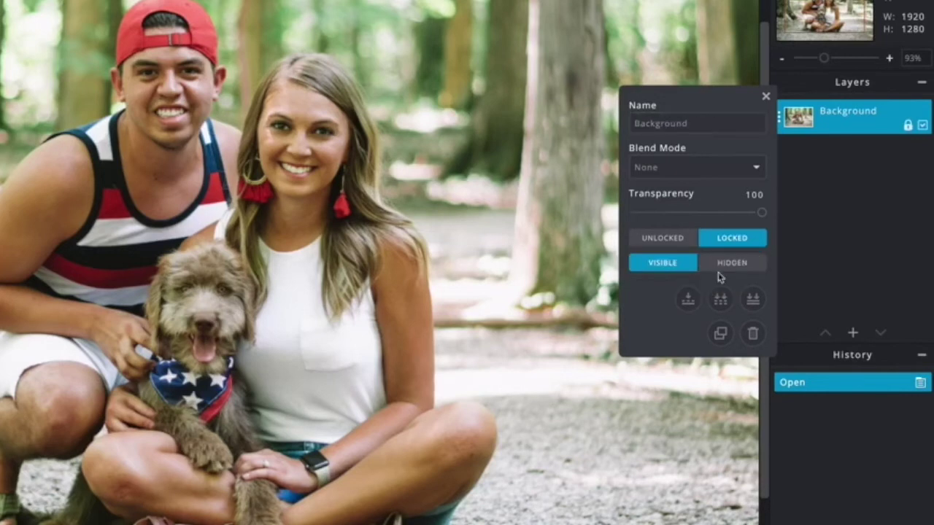
left_click(722, 335)
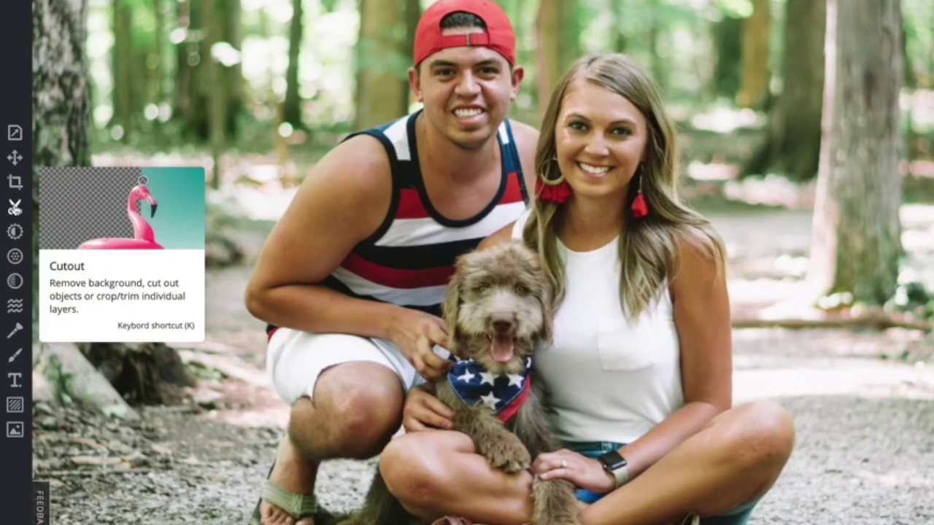
- Cut out the dog's face on the duplicated layer with a circle shape in Keep mode, with no softness
left_click(15, 208)
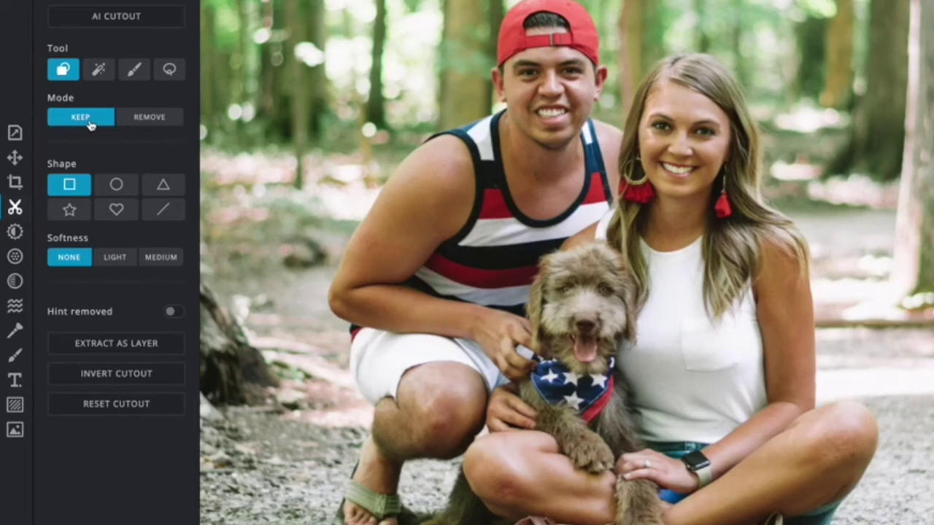
left_click(117, 187)
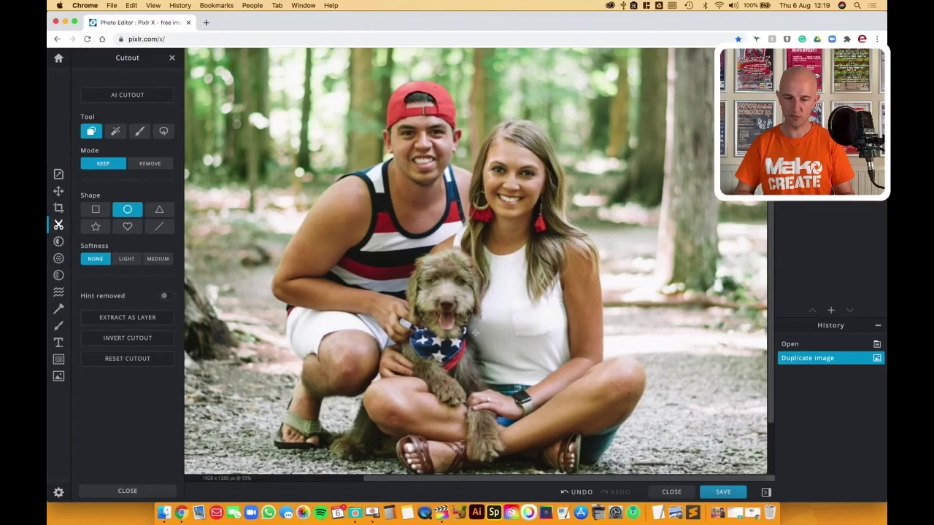
left_click(479, 335)
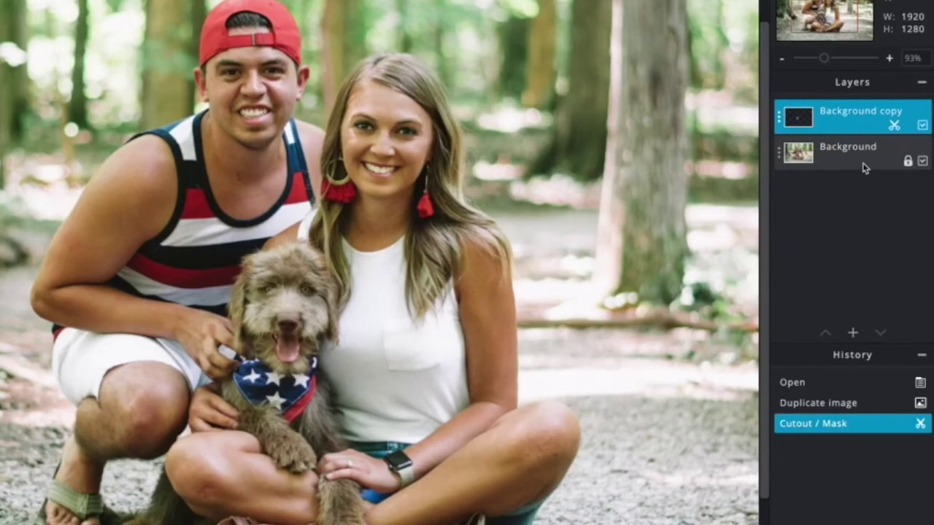
- Hide the Background layer and soften the dog face's edges with the cutout brush in Remove mode, size 78 px, softness 51%
left_click(922, 162)
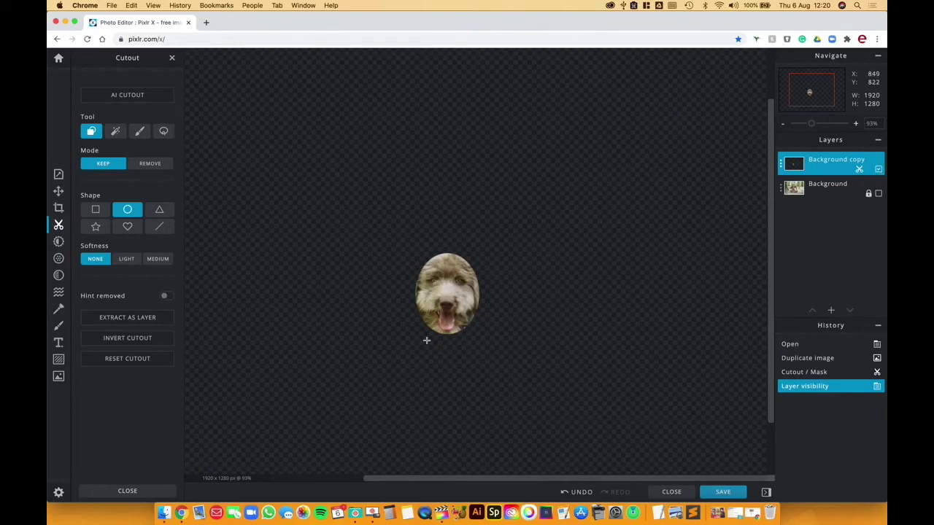
left_click(140, 132)
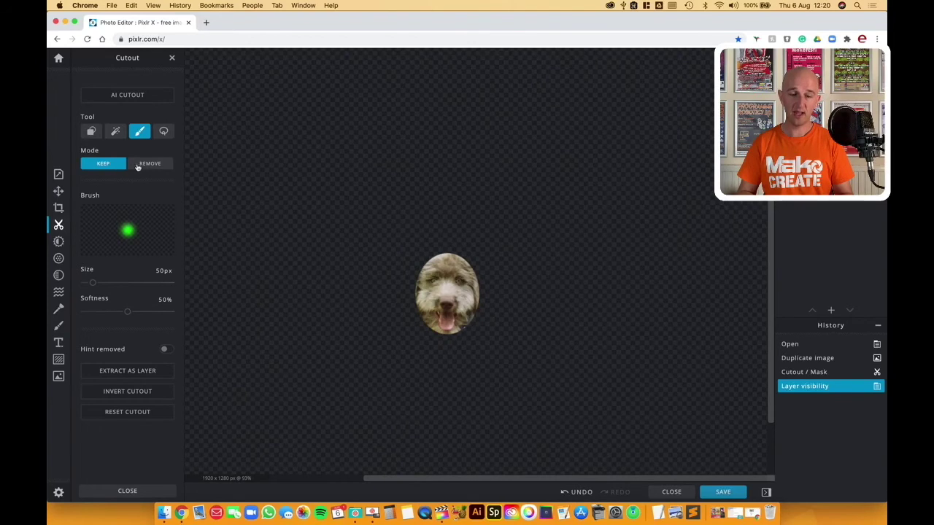
left_click(149, 164)
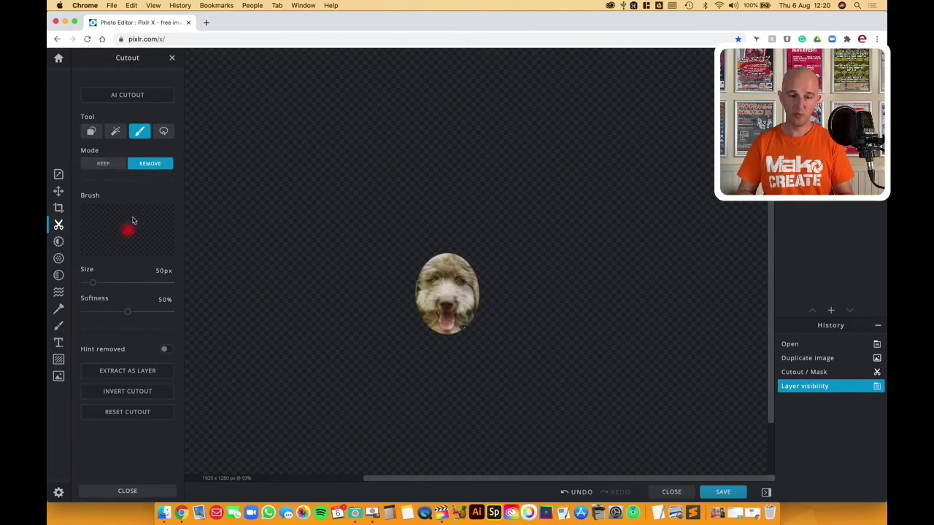
left_click_drag(93, 283, 97, 284)
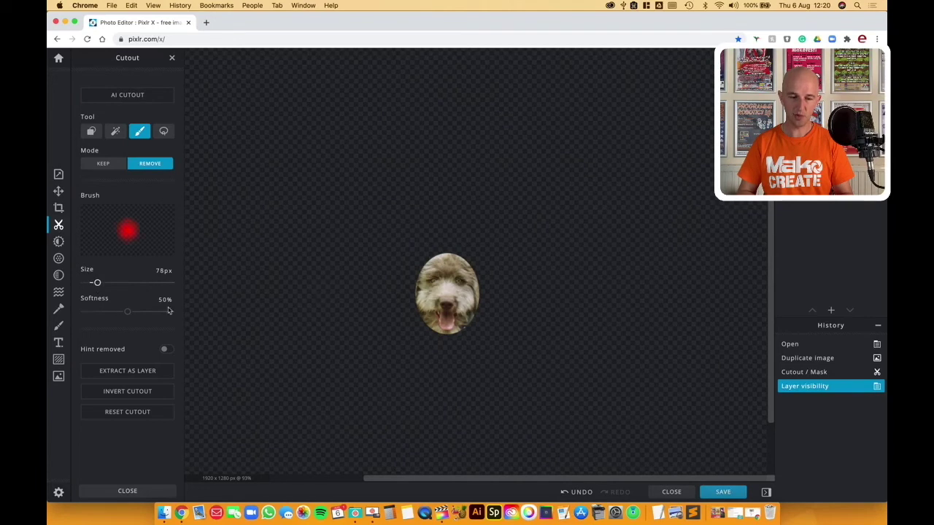
mouse_move(129, 316)
left_mouse_down()
mouse_move(107, 313)
mouse_move(170, 313)
mouse_move(128, 313)
left_mouse_up()
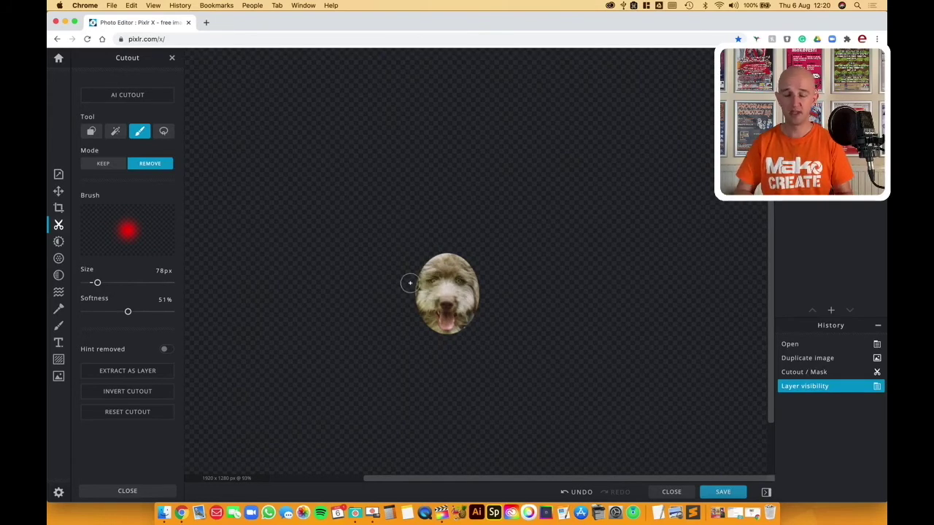
mouse_move(410, 285)
left_mouse_down()
mouse_move(440, 253)
mouse_move(460, 255)
mouse_move(479, 282)
mouse_move(479, 308)
mouse_move(470, 331)
mouse_move(443, 340)
mouse_move(421, 329)
mouse_move(415, 275)
left_mouse_up()
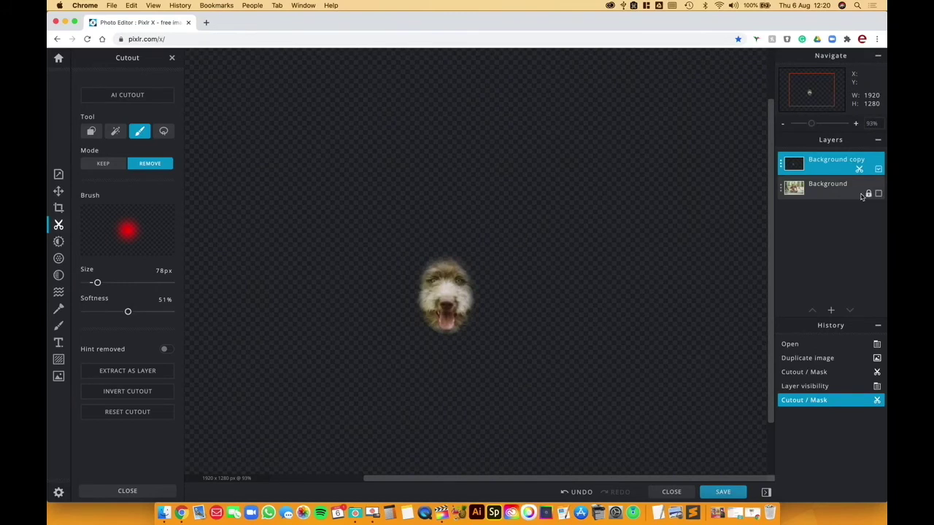
- Show the Background layer again and move the dog-face cutout over the man's face with the Arrange tool
left_click(878, 194)
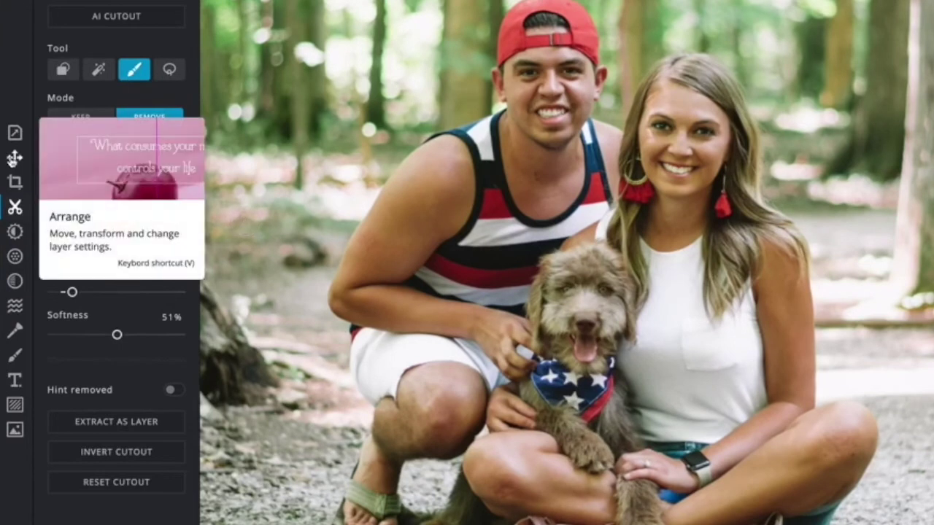
left_click(13, 158)
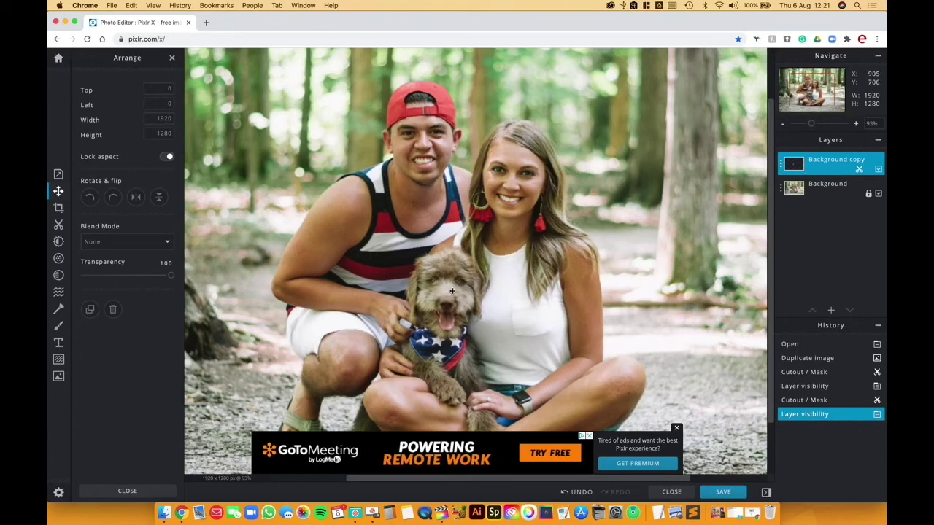
left_click_drag(452, 291, 429, 139)
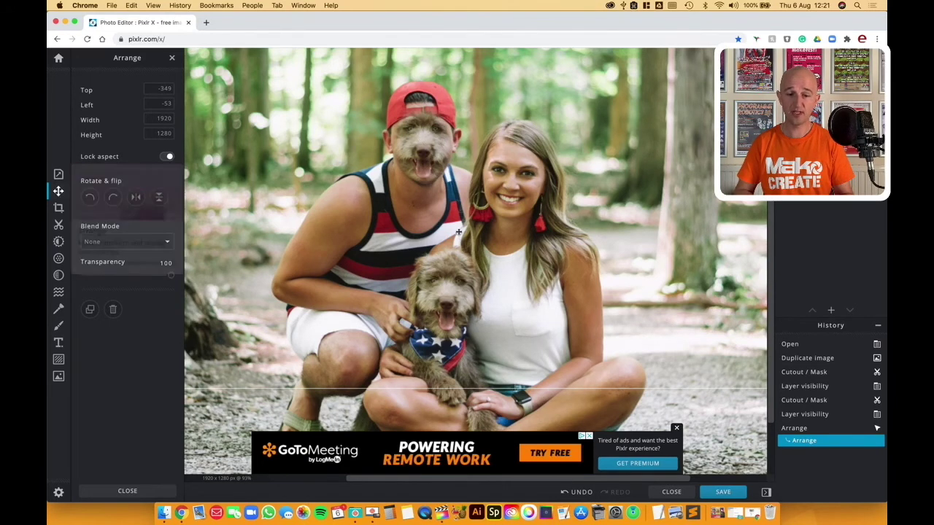
- Enlarge the dog-face layer to about 2110 x 1407 and reposition it over the man's face
scroll(475, 263, "down", 5)
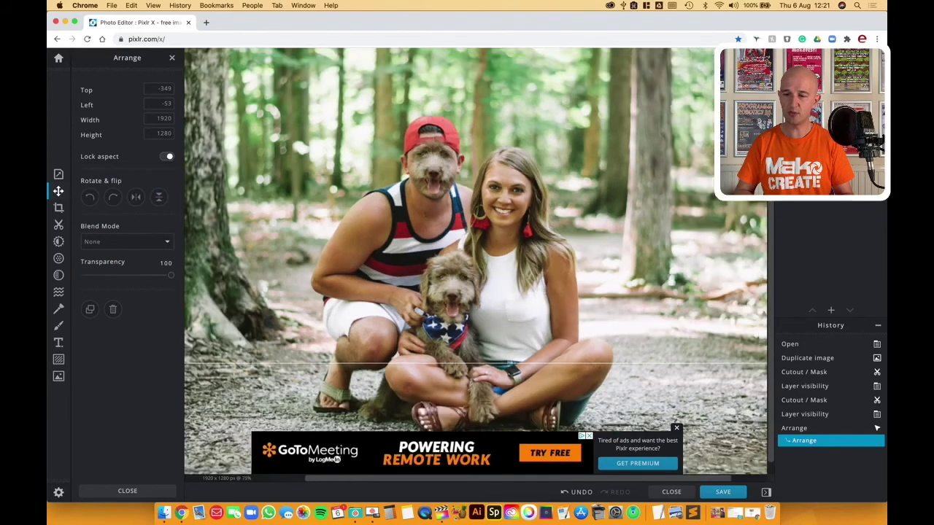
scroll(475, 262, "down", 3)
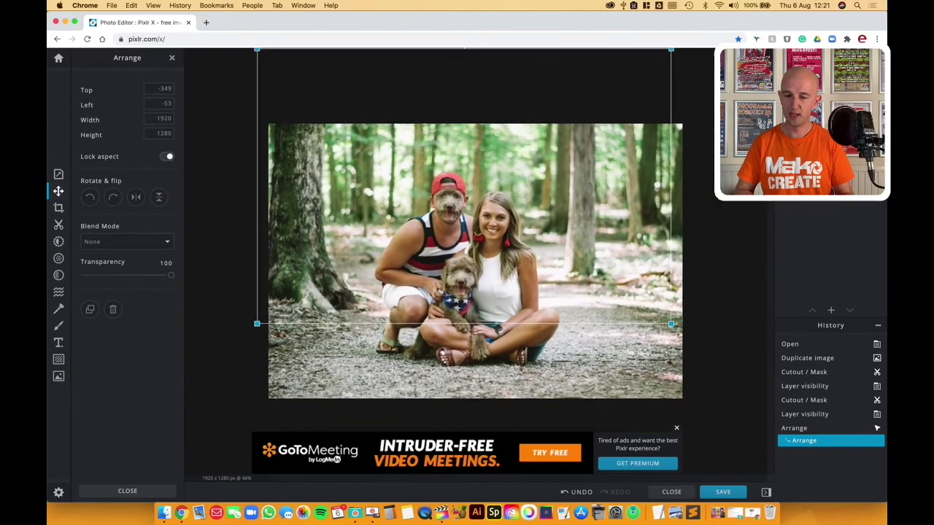
scroll(476, 263, "down", 2)
scroll(476, 263, "up", 2)
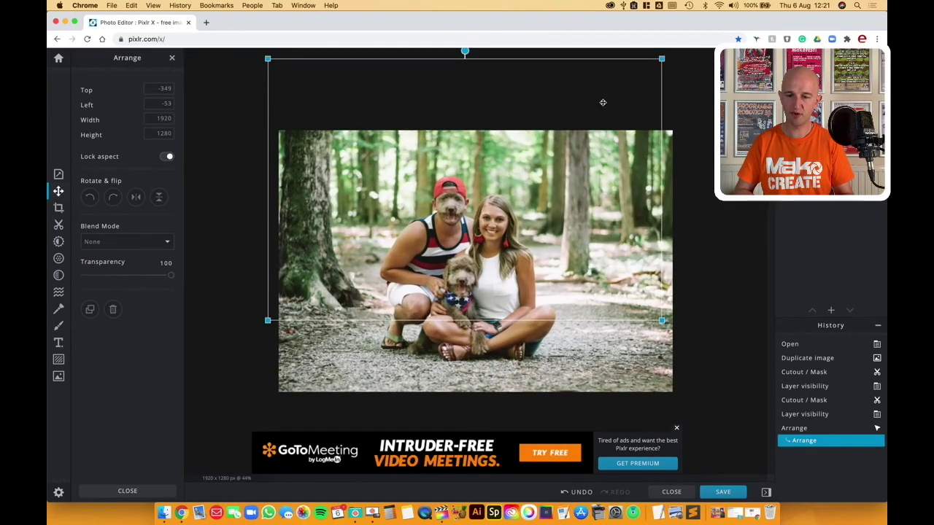
left_click_drag(661, 59, 702, 51)
left_click_drag(480, 193, 462, 205)
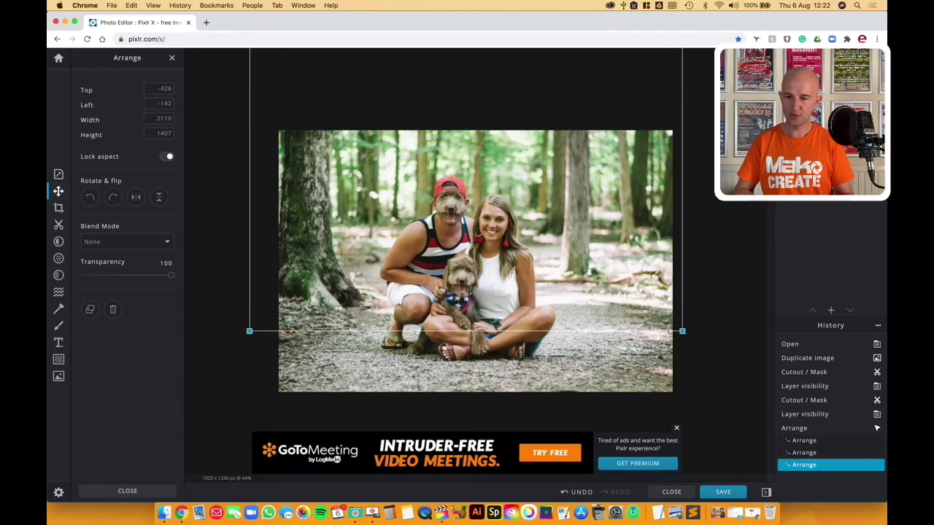
- Rotate the dog-face layer slightly counterclockwise and nudge it to align with the man's tilted head
scroll(475, 262, "up", 3)
scroll(476, 261, "down", 4)
scroll(475, 261, "down", 3)
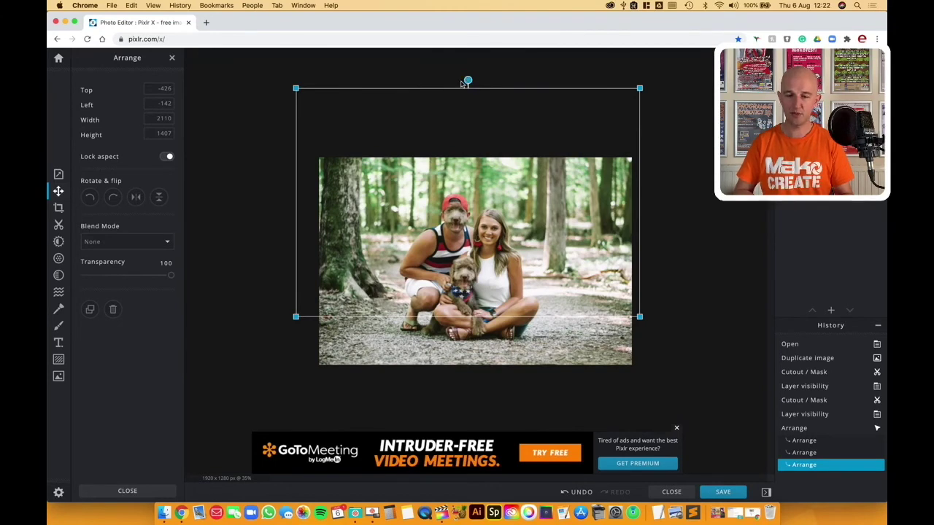
left_click_drag(467, 81, 458, 80)
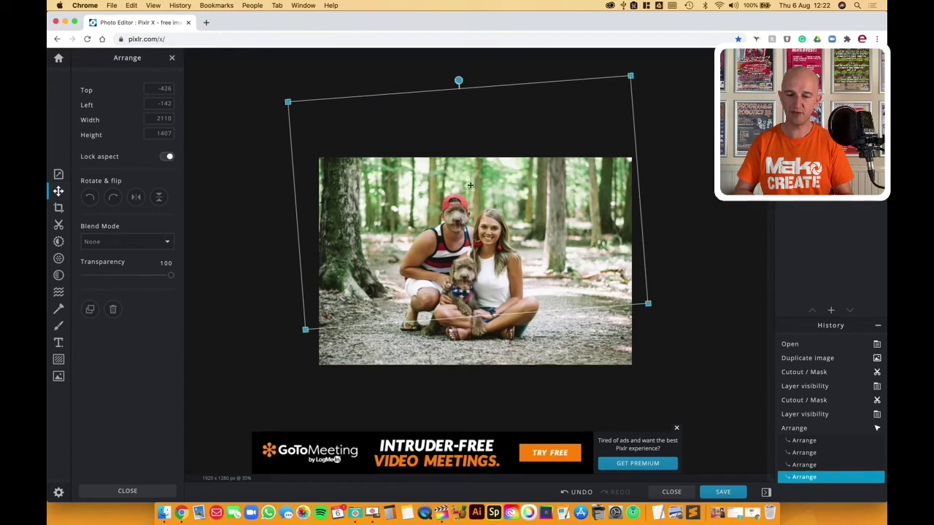
left_click_drag(460, 224, 458, 224)
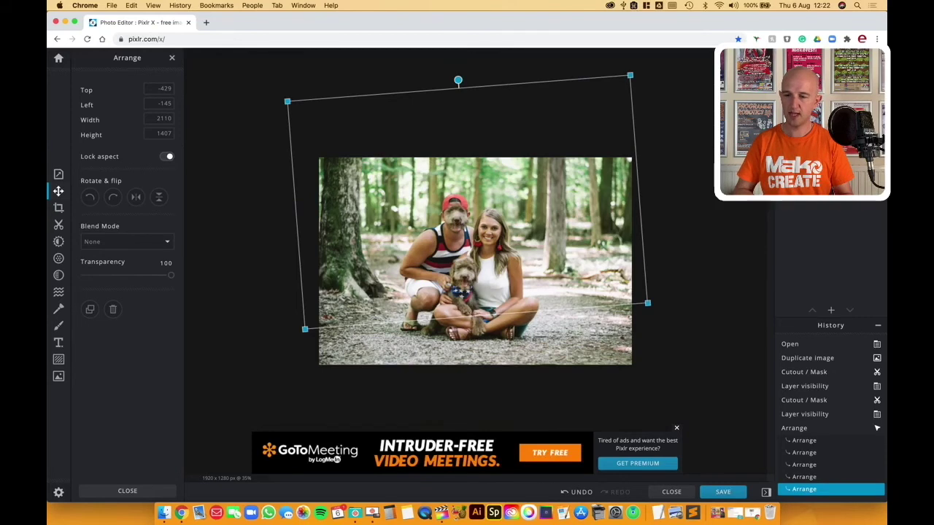
scroll(471, 280, "up", 5)
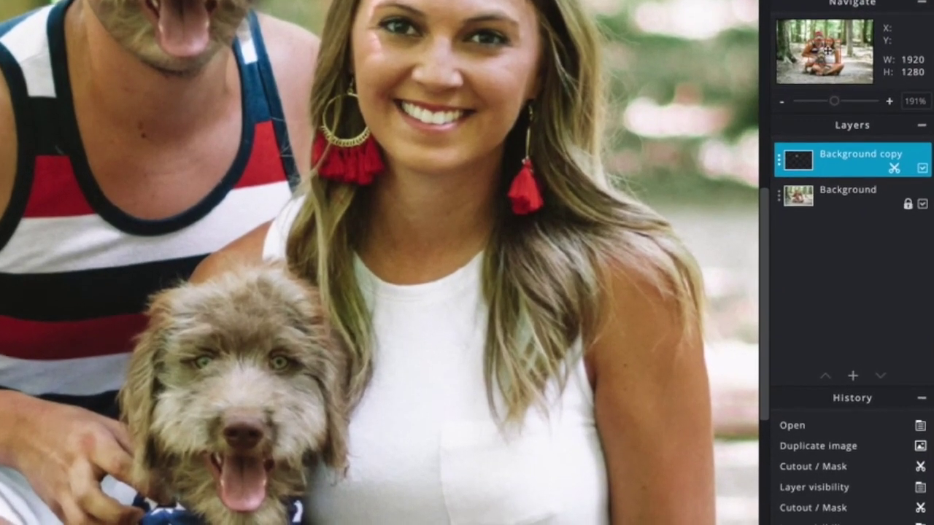
left_click_drag(827, 50, 822, 28)
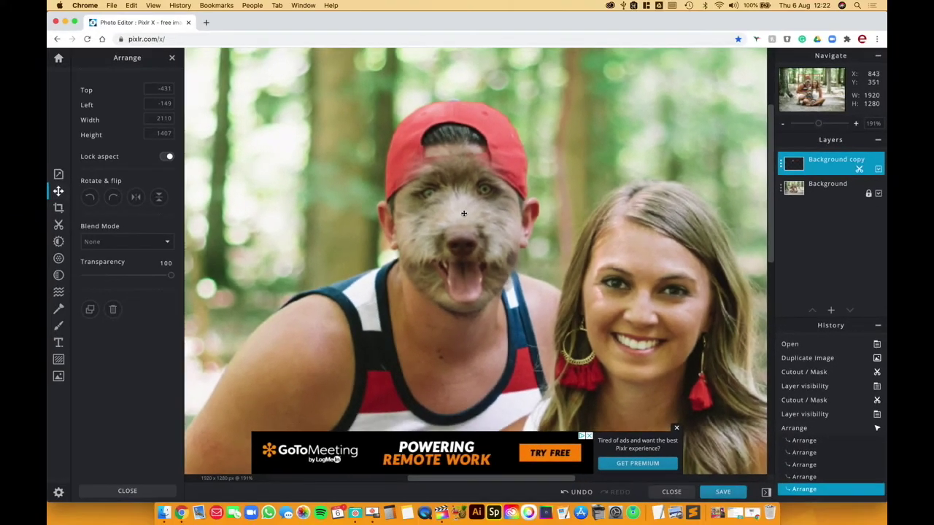
- Erase the dog fur overlapping the man's cap with the cutout brush in Remove mode, and nudge the dog-face layer into alignment
left_click_drag(420, 207, 420, 205)
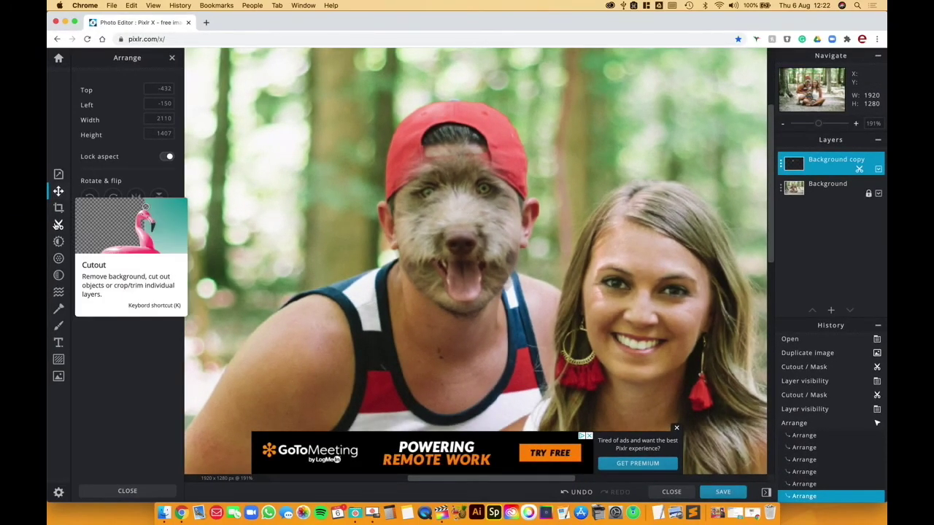
left_click(59, 225)
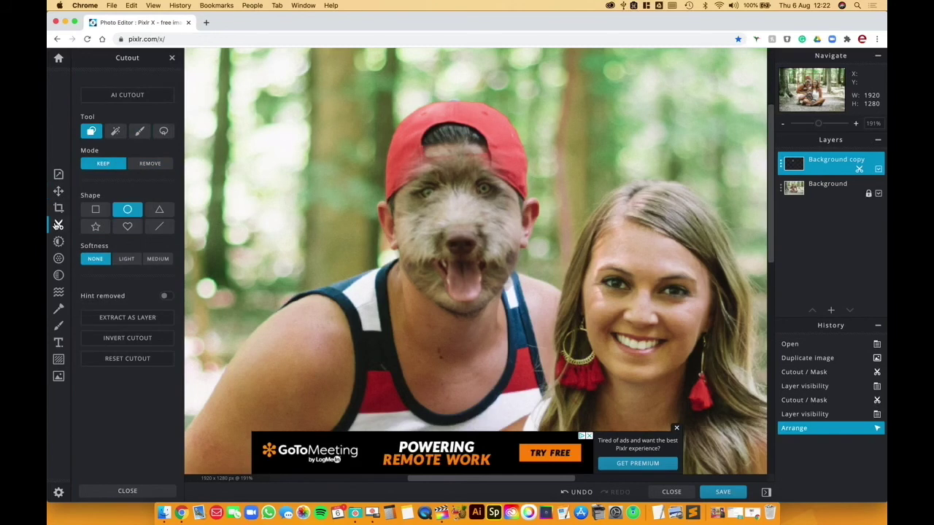
left_click(140, 133)
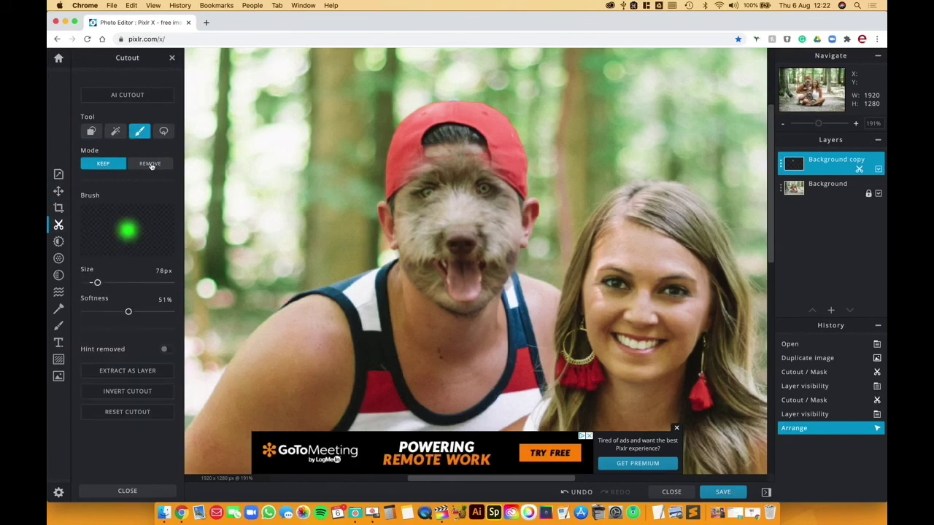
left_click(151, 164)
mouse_move(410, 155)
left_mouse_down()
mouse_move(438, 146)
mouse_move(504, 151)
left_mouse_up()
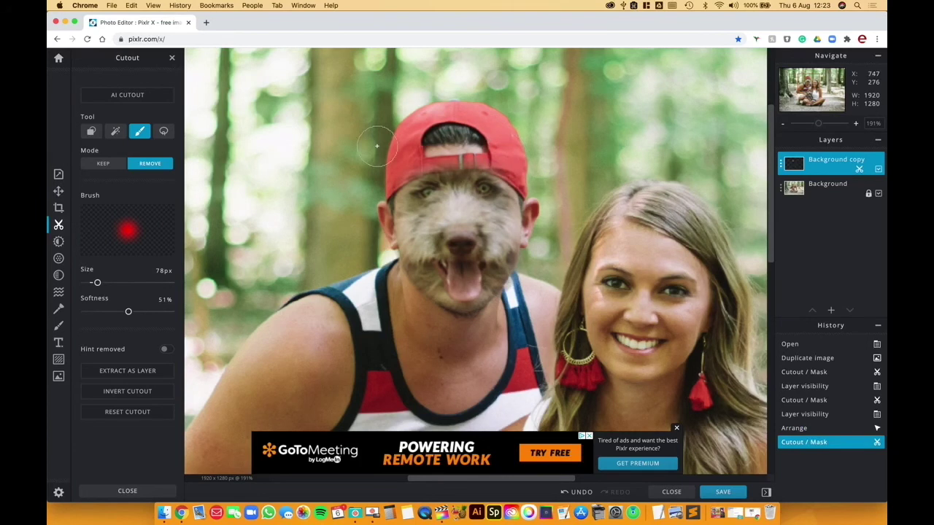
left_click(58, 192)
left_click_drag(464, 216, 465, 216)
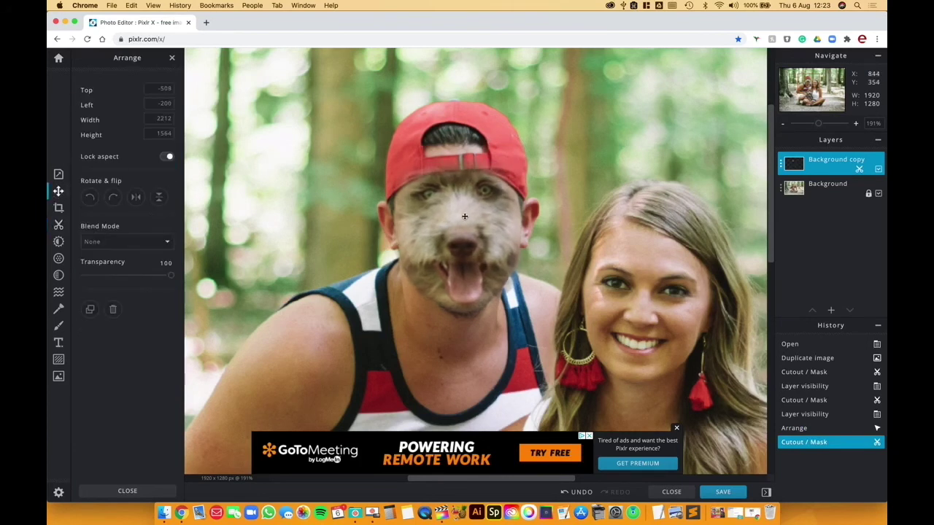
- Brush the dog face's upper edge with the cutout brush in Keep mode, and erase the fur over the cap and brow in Remove mode
left_click(58, 225)
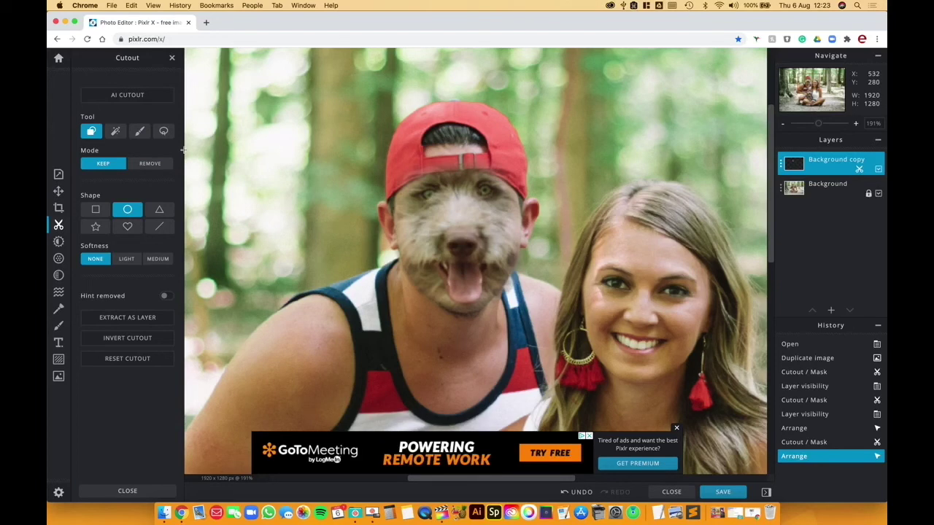
left_click(140, 130)
left_click_drag(405, 187, 503, 177)
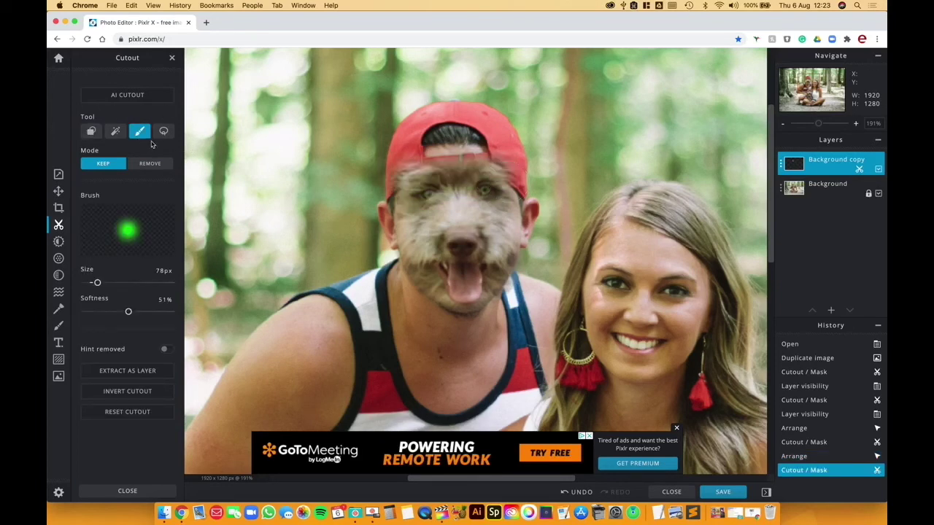
left_click(143, 163)
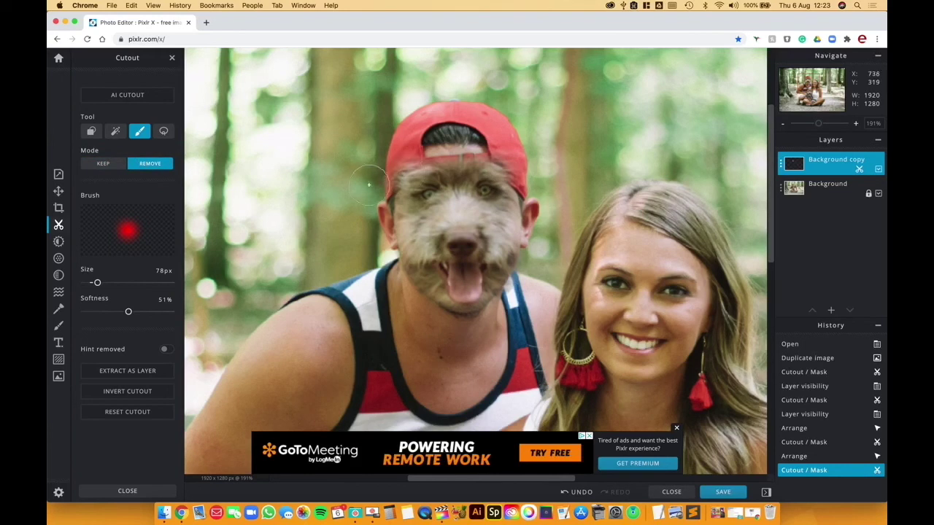
mouse_move(369, 188)
left_mouse_down()
mouse_move(467, 166)
mouse_move(526, 187)
mouse_move(390, 197)
left_mouse_up()
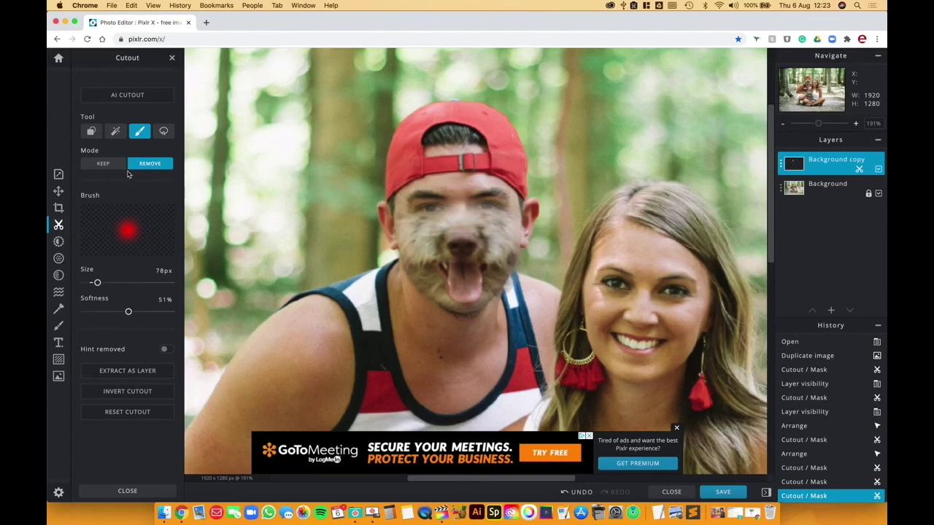
- Paint the dog's eyes, cheeks and chin back over the man's face with the 78 px cutout brush in Keep mode
left_click(104, 165)
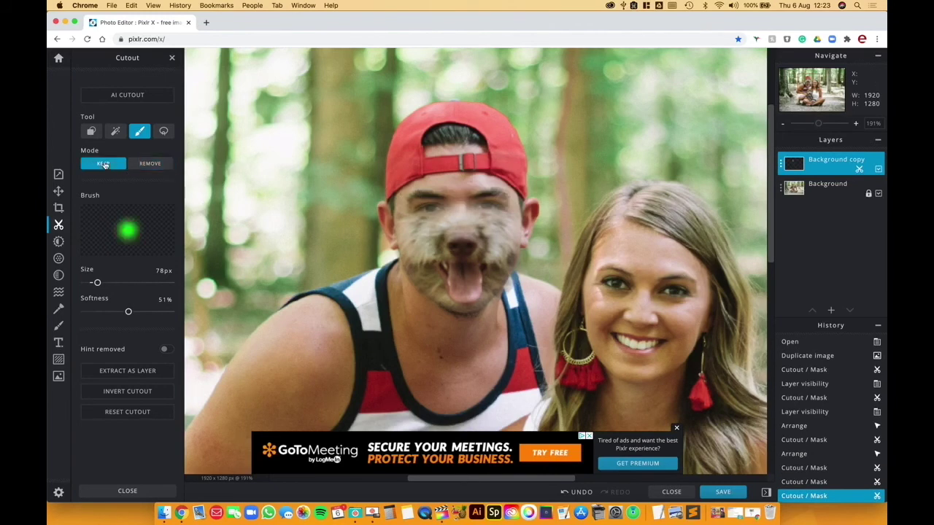
mouse_move(400, 202)
left_mouse_down()
mouse_move(513, 193)
mouse_move(419, 184)
mouse_move(403, 196)
mouse_move(402, 223)
left_mouse_up()
left_click_drag(504, 197, 500, 248)
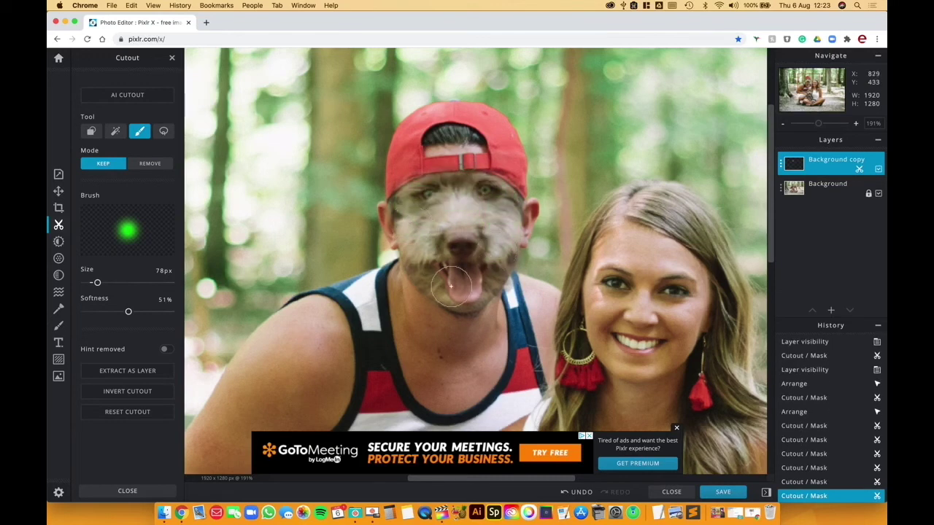
left_click_drag(465, 292, 416, 241)
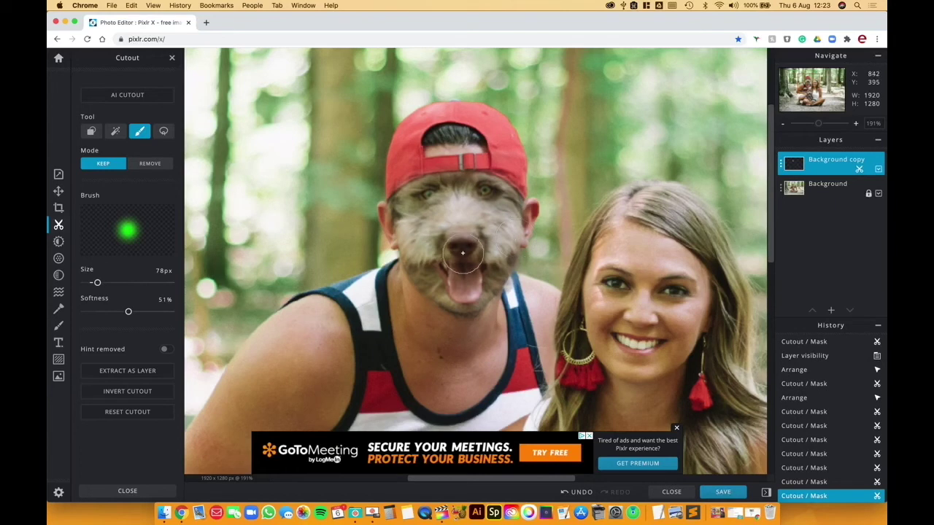
- Duplicate the dog-face layer and move the copy over the woman's face, to about Top -431, Left 0
left_click_drag(803, 86, 807, 87)
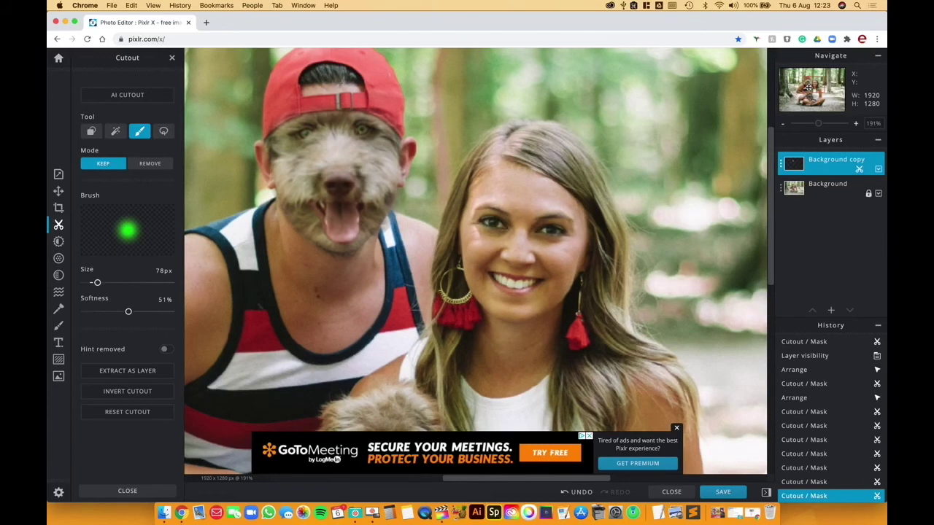
left_click_drag(816, 87, 812, 91)
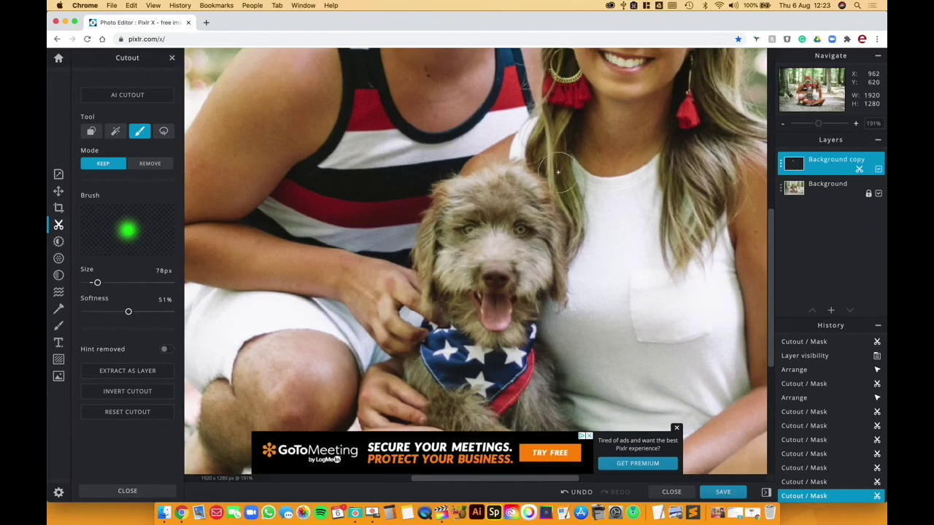
left_click_drag(809, 94, 810, 87)
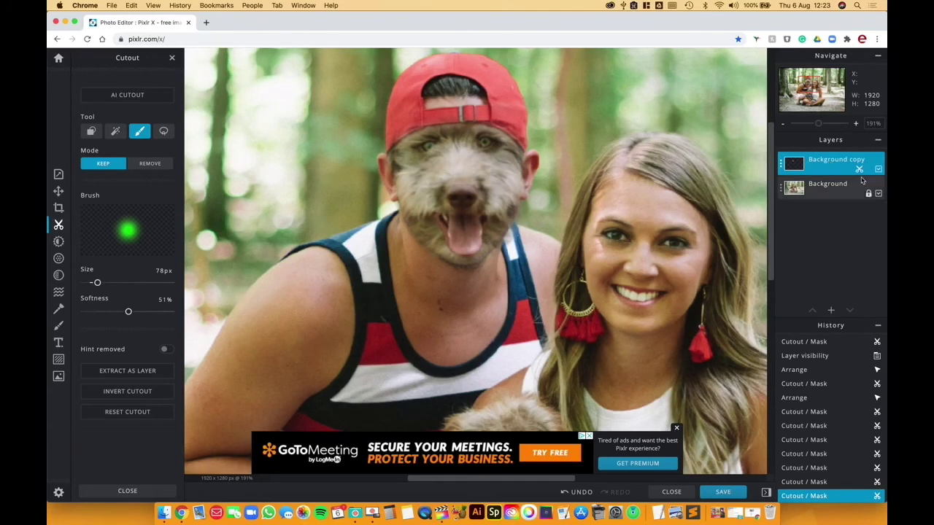
left_click(840, 170)
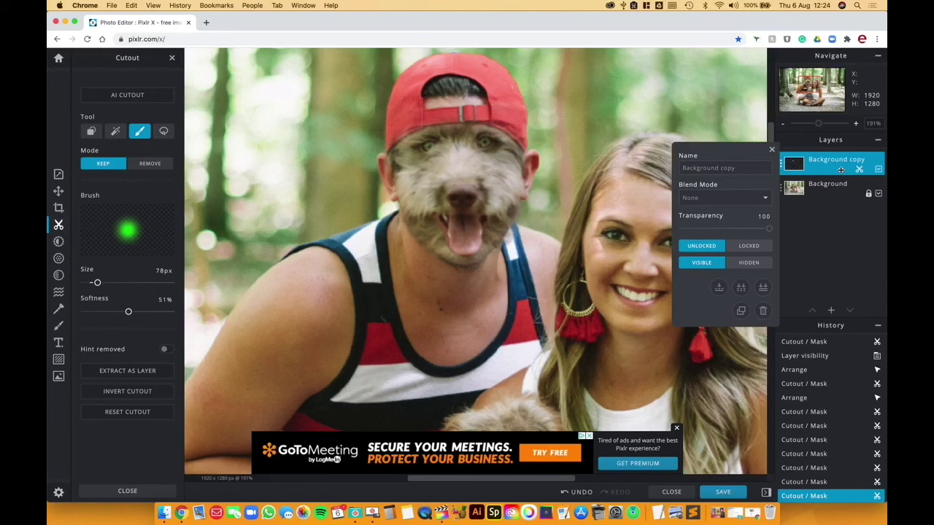
left_click(740, 311)
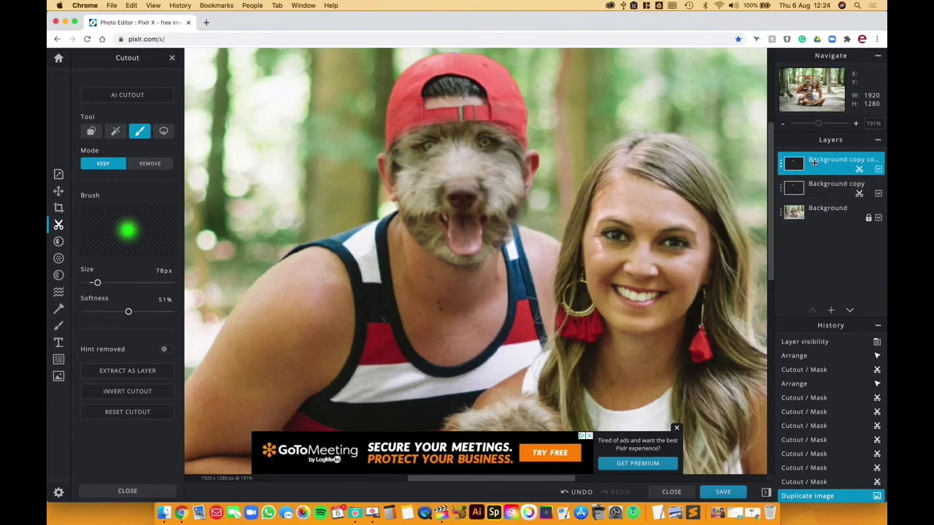
left_click(59, 190)
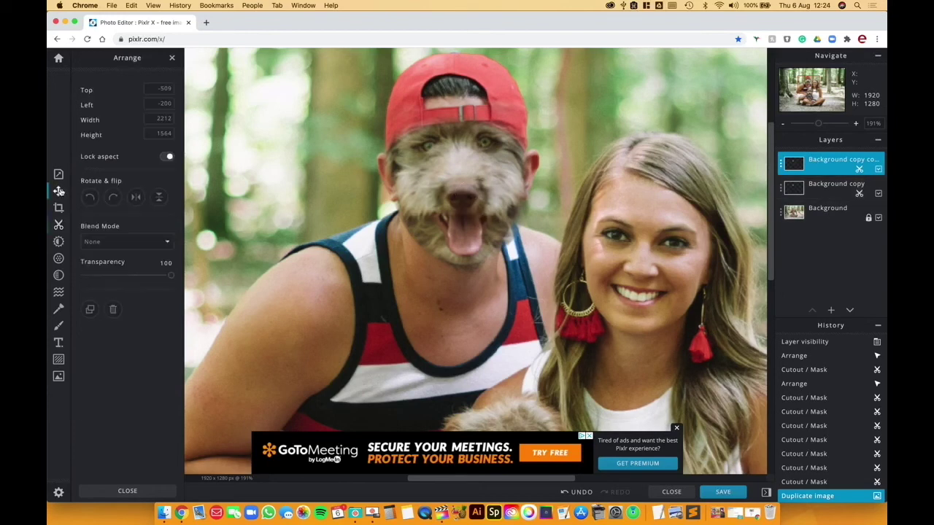
left_click_drag(444, 160, 623, 230)
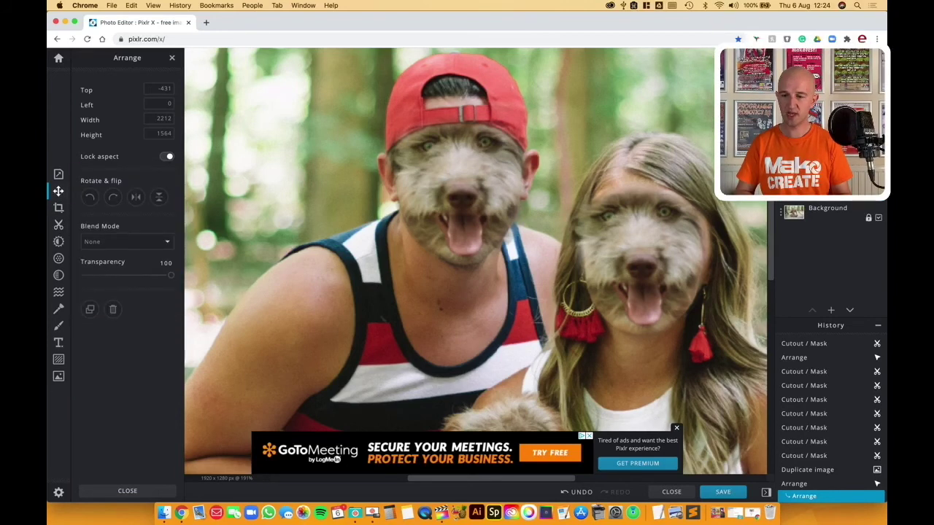
- Rotate the copied dog face clockwise to match the woman's tilted head and reposition it to about Top -406, Left 28
scroll(479, 263, "down", 8)
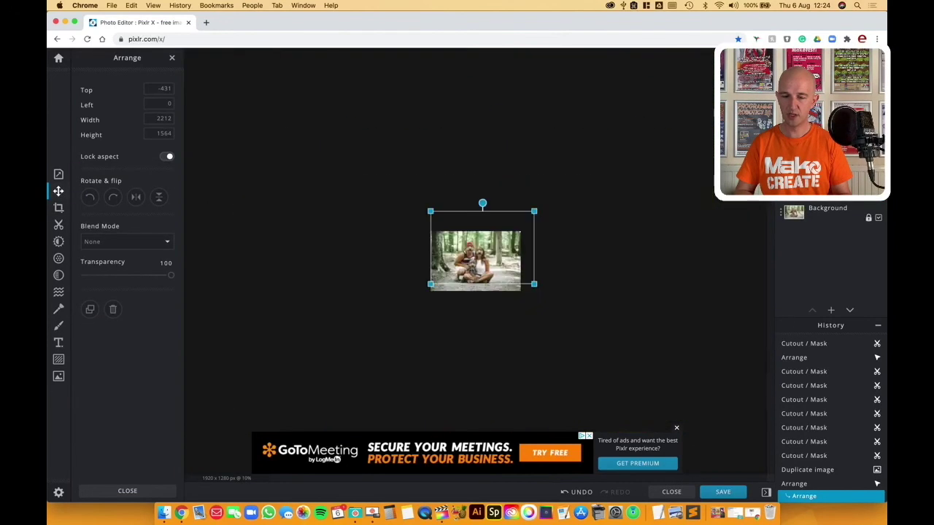
scroll(496, 281, "up", 5)
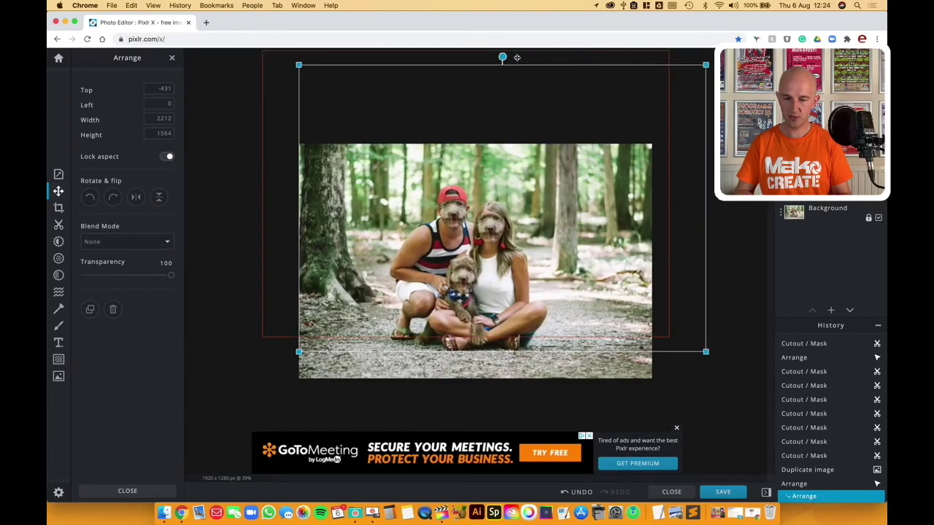
left_click_drag(501, 56, 546, 57)
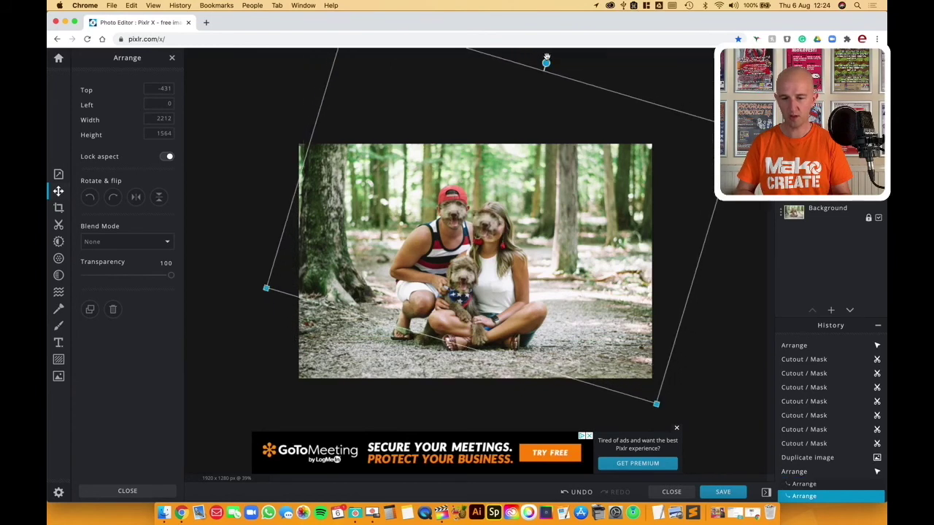
left_click_drag(487, 221, 492, 224)
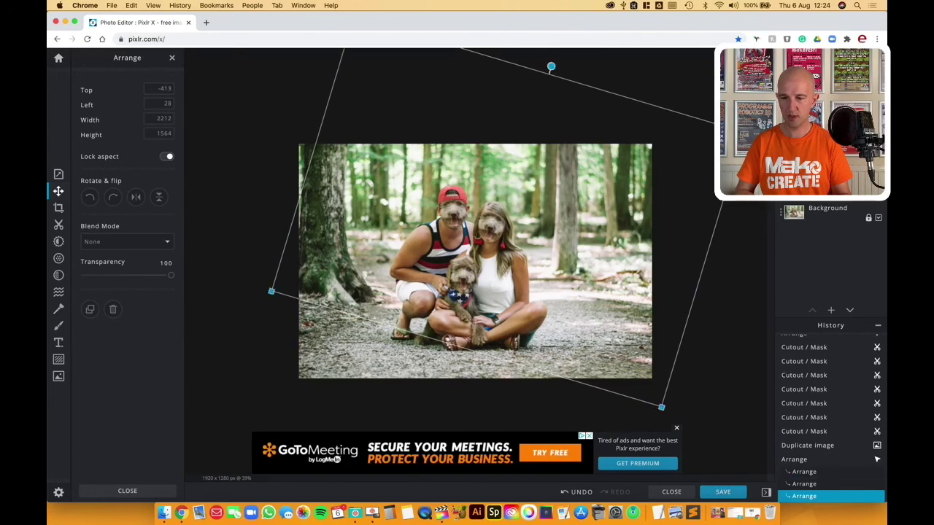
scroll(454, 224, "up", 5)
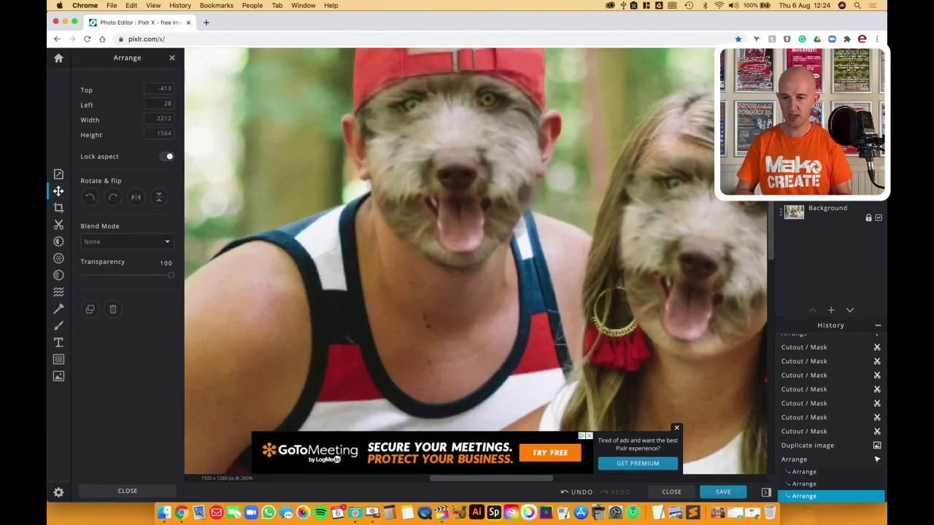
scroll(476, 261, "right", 3)
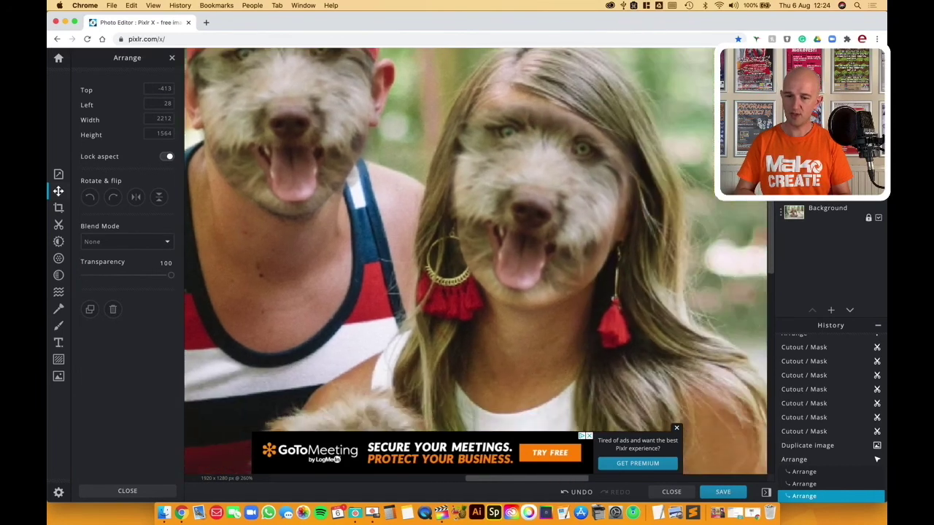
left_click_drag(493, 197, 494, 207)
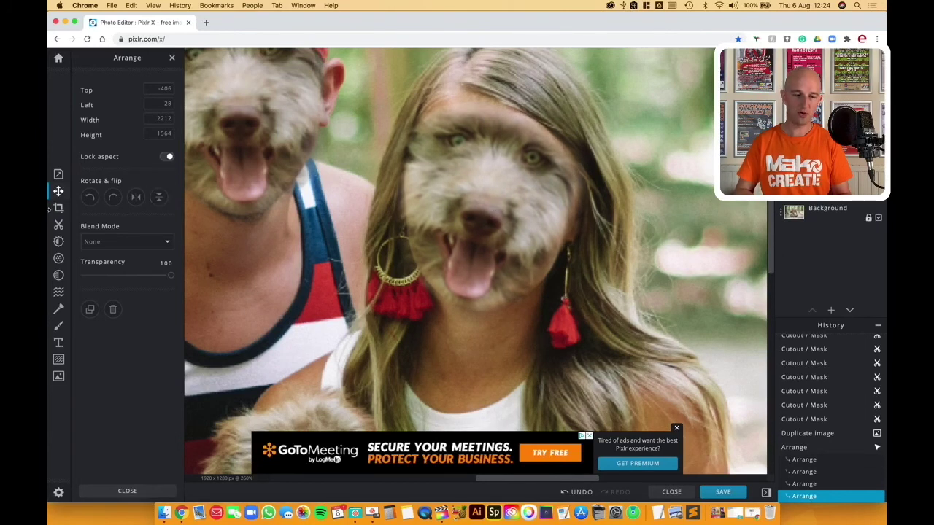
- Extend the fur over the woman's forehead and outer cheek with the cutout brush in Keep mode, size 21 px, softness 51%
left_click(58, 225)
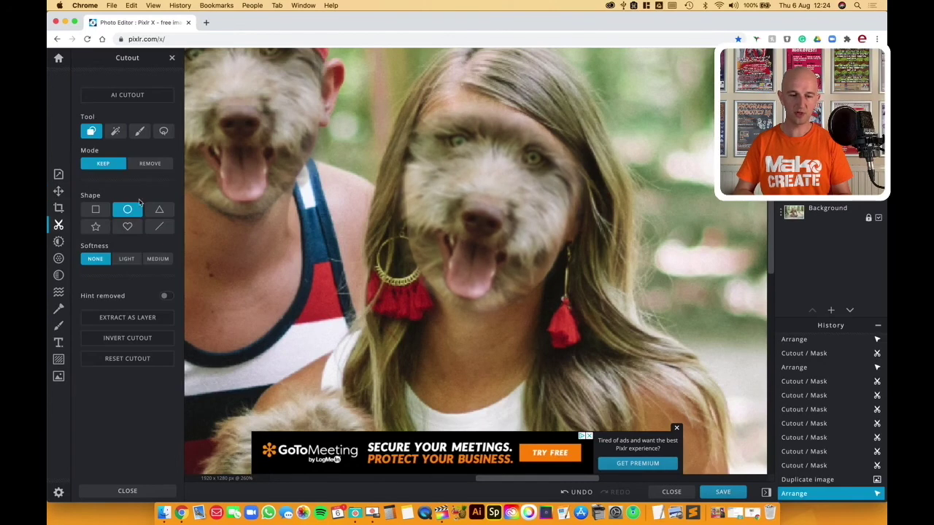
left_click(139, 131)
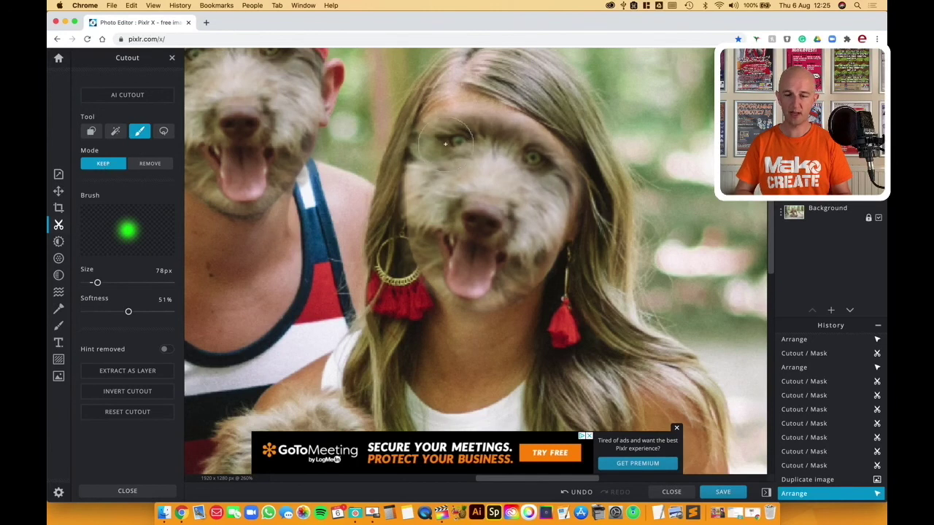
left_click_drag(97, 283, 92, 283)
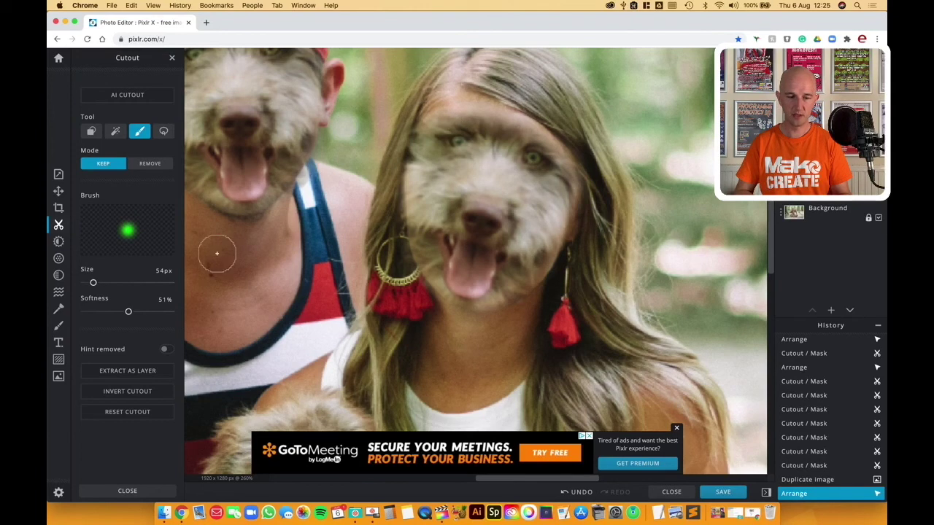
left_click_drag(92, 283, 87, 284)
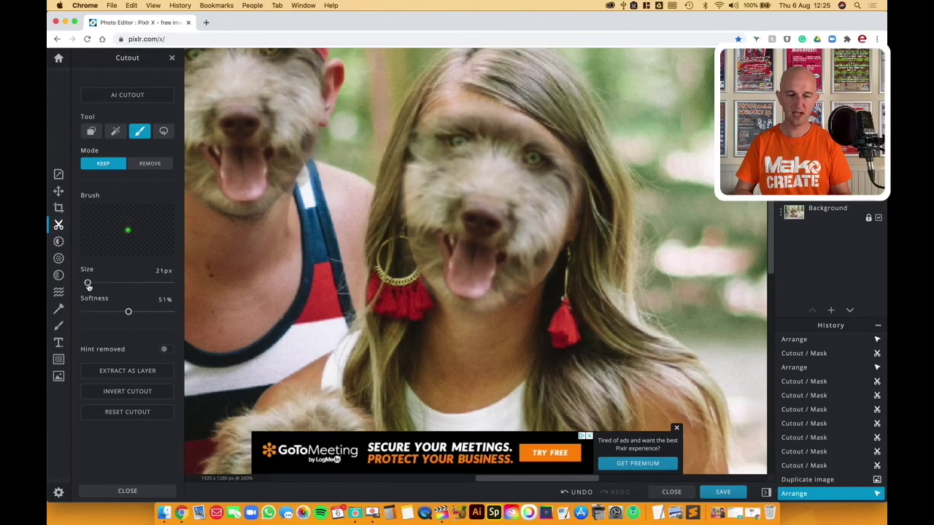
mouse_move(423, 119)
left_mouse_down()
mouse_move(452, 102)
mouse_move(499, 98)
mouse_move(511, 110)
mouse_move(454, 102)
mouse_move(422, 113)
left_mouse_up()
mouse_move(491, 109)
left_mouse_down()
mouse_move(533, 117)
mouse_move(572, 158)
mouse_move(582, 211)
mouse_move(573, 244)
left_mouse_up()
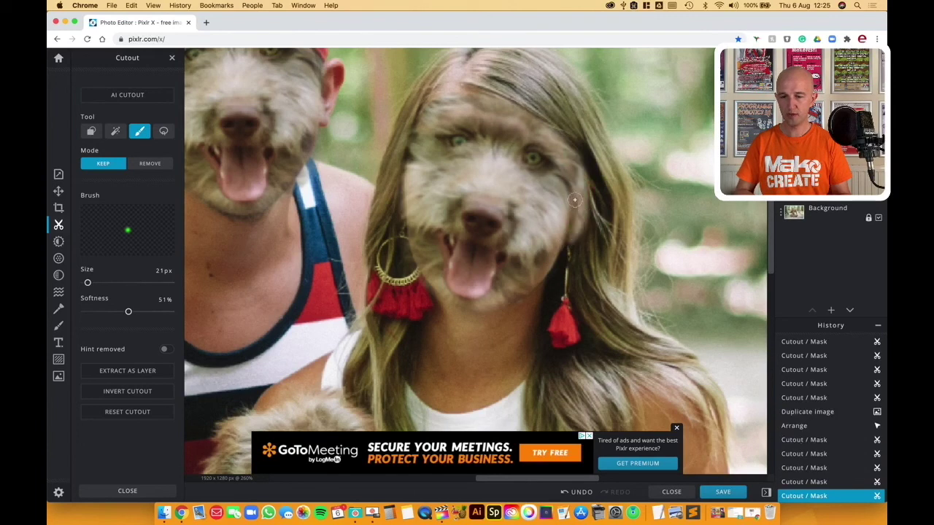
left_click_drag(574, 186, 555, 260)
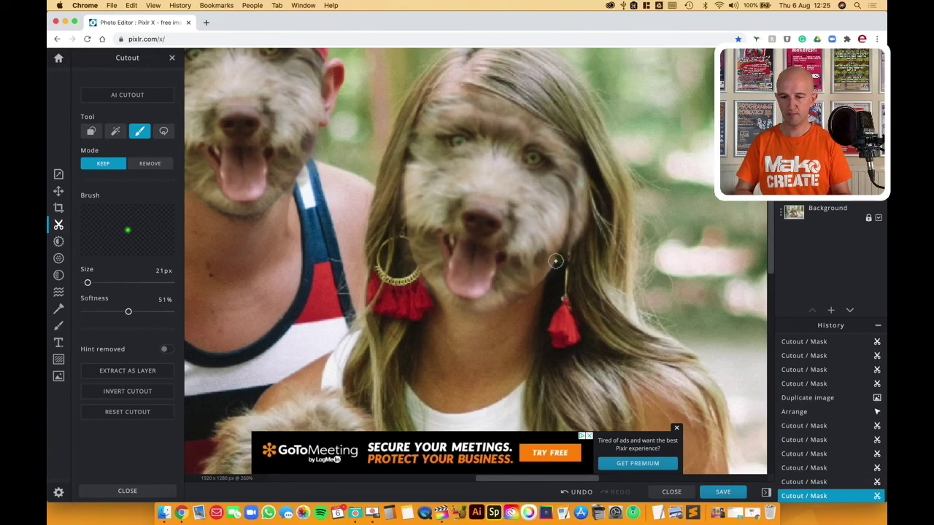
- Trim the fur along the woman's jaw in Remove mode, and paint fur onto her opposite cheek and hairline in Keep mode
left_click(146, 167)
mouse_move(430, 305)
left_mouse_down()
mouse_move(485, 321)
mouse_move(531, 302)
mouse_move(554, 277)
left_mouse_up()
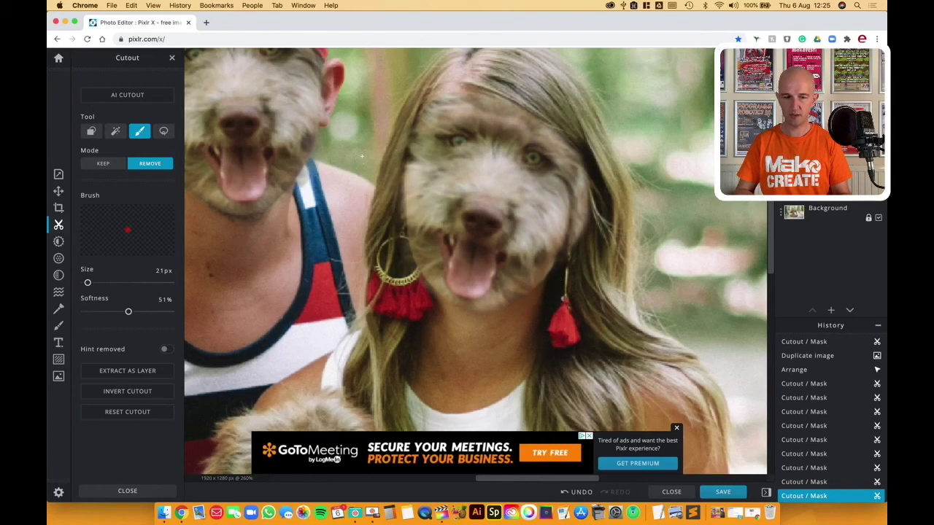
left_click(103, 164)
left_click_drag(401, 237, 402, 168)
left_click_drag(409, 222, 437, 284)
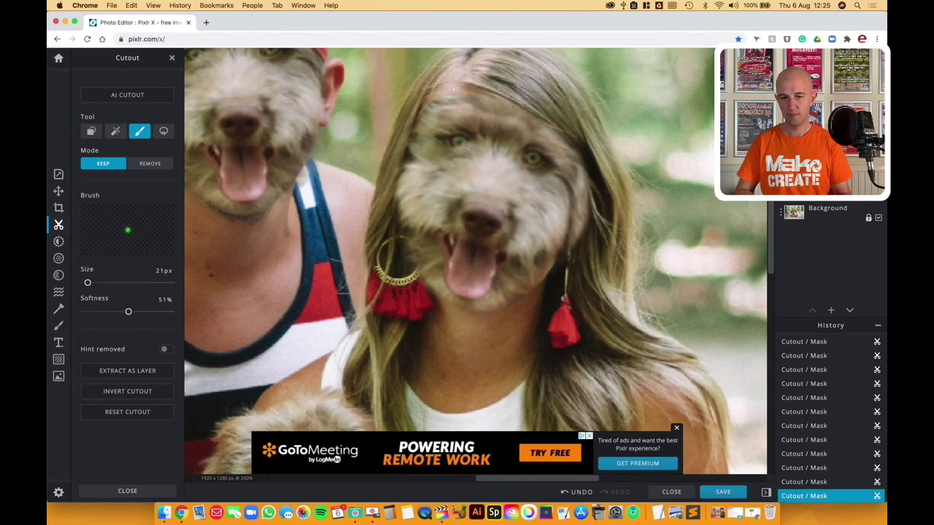
left_click_drag(453, 90, 420, 117)
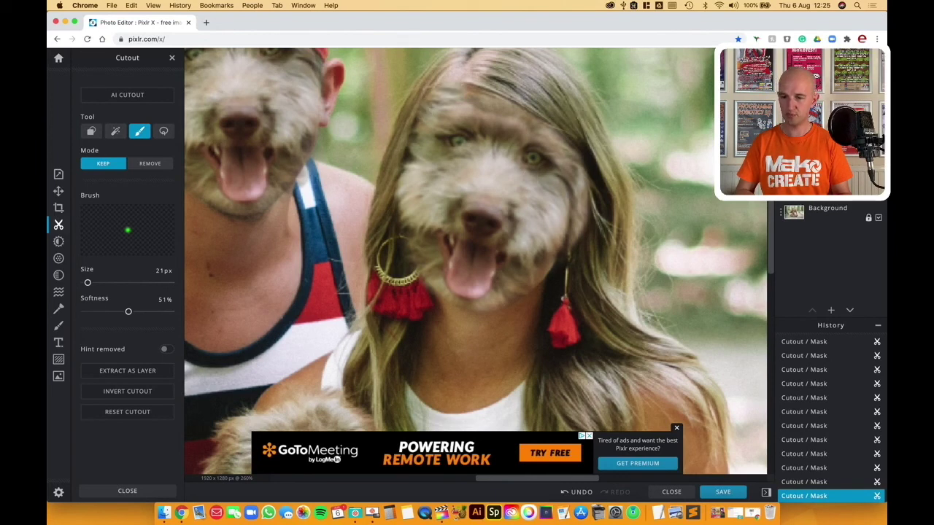
- Leave the finished dog face-swap image and open the pinned "upside down face" project from the project history
scroll(481, 292, "down", 2)
scroll(481, 295, "down", 3)
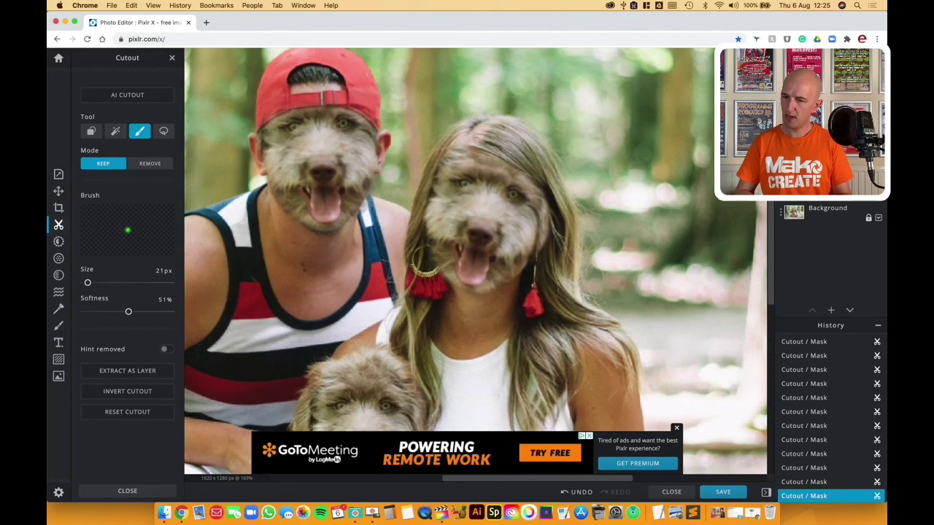
scroll(478, 190, "down", 5)
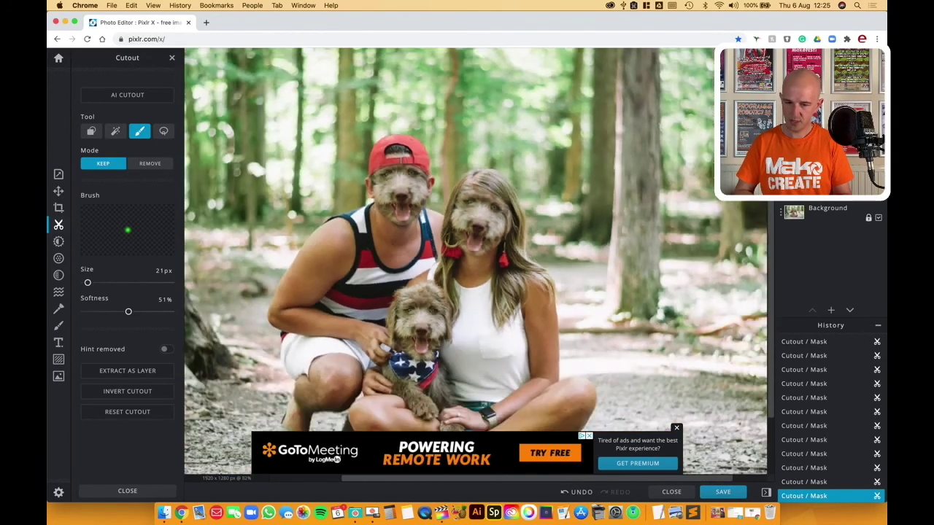
scroll(475, 263, "down", 1)
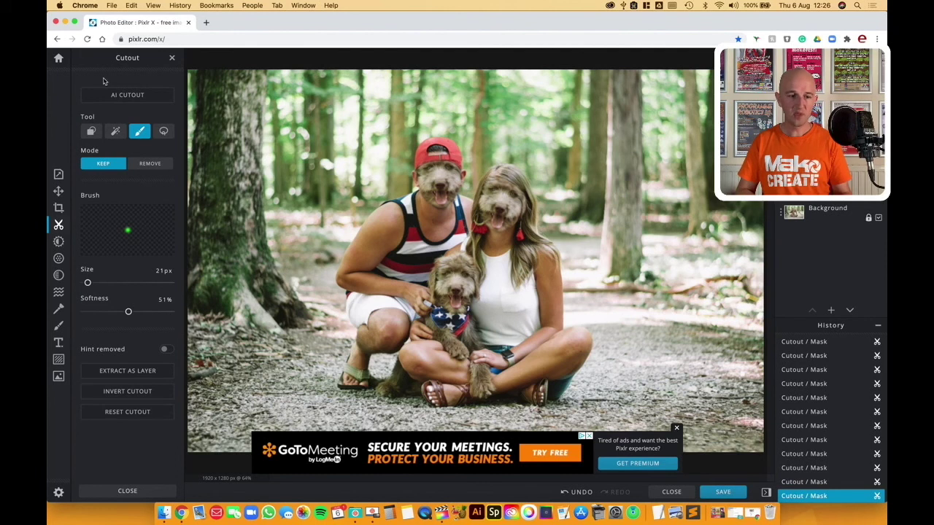
left_click(58, 58)
mouse_move(336, 182)
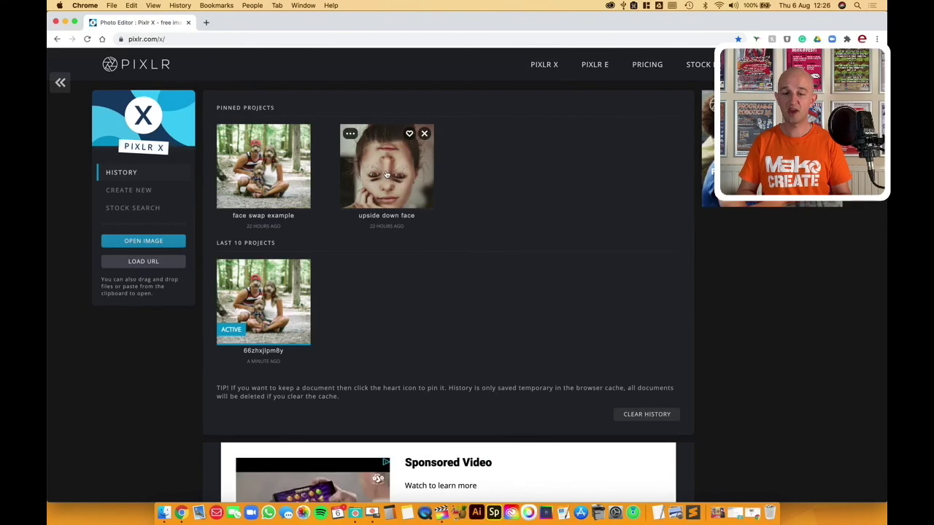
left_click(386, 174)
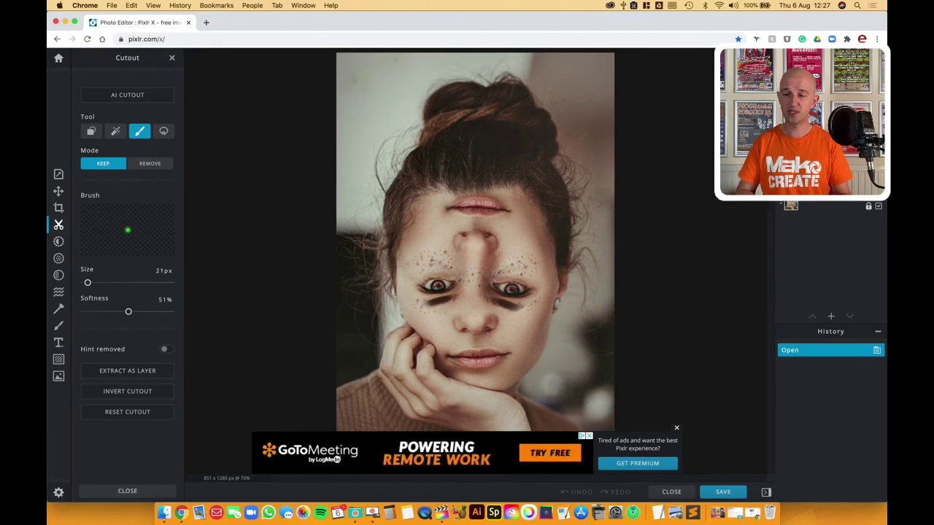
- Hide and show the Background copy layer and then the Background layer to examine how the upside-down face is composed
left_click(879, 183)
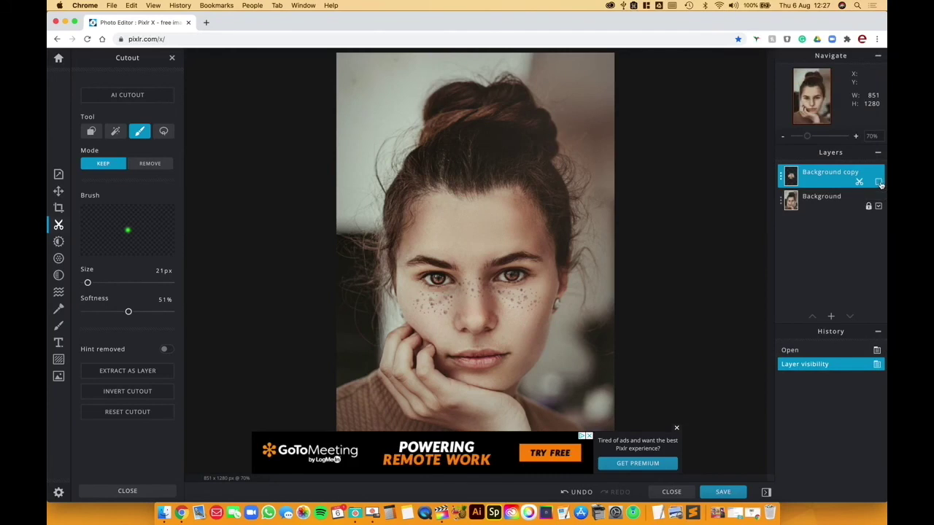
left_click(879, 182)
left_click(879, 207)
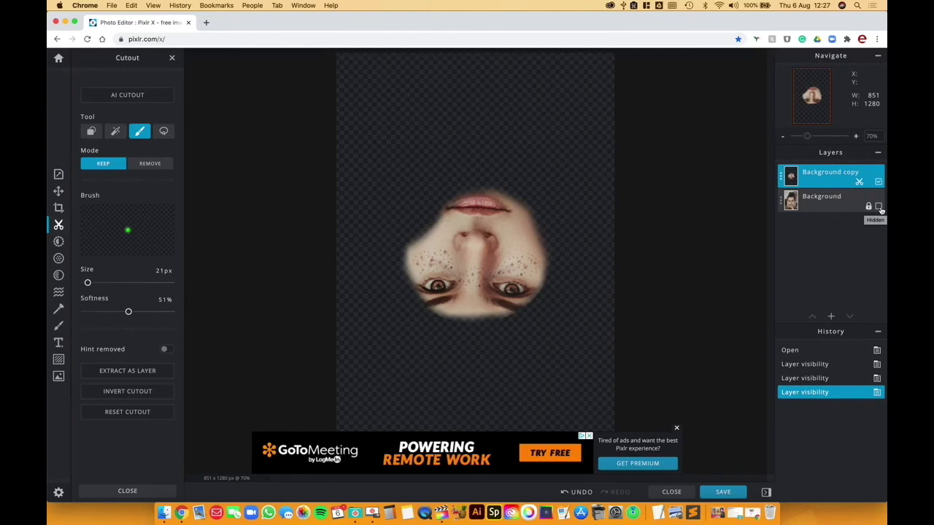
left_click(878, 207)
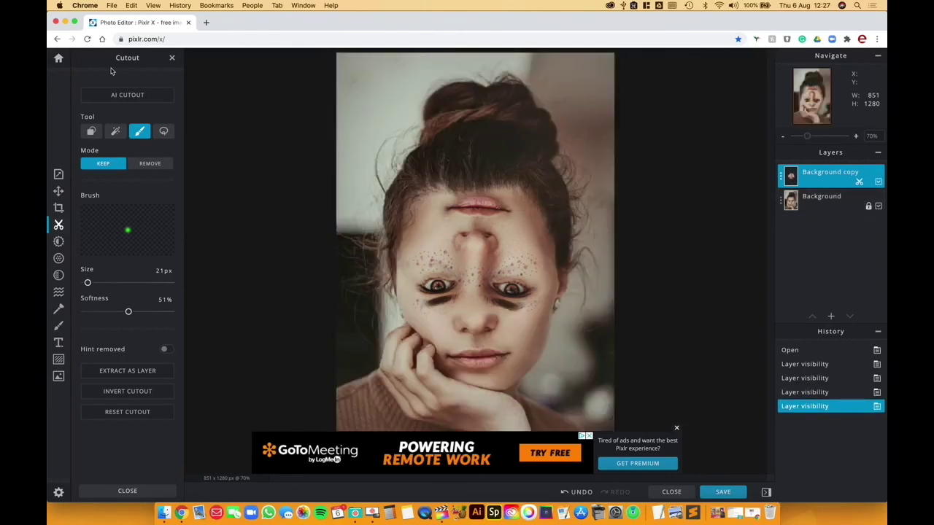
- Reopen the dog face-swap project from the last 10 projects and download it as a JPG named "Doggy Face Swap"
left_click(58, 60)
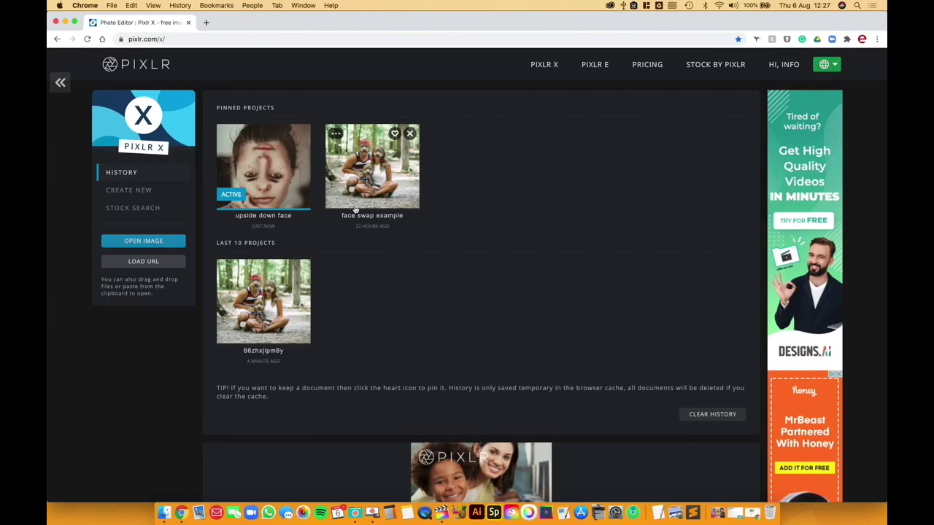
left_click(271, 301)
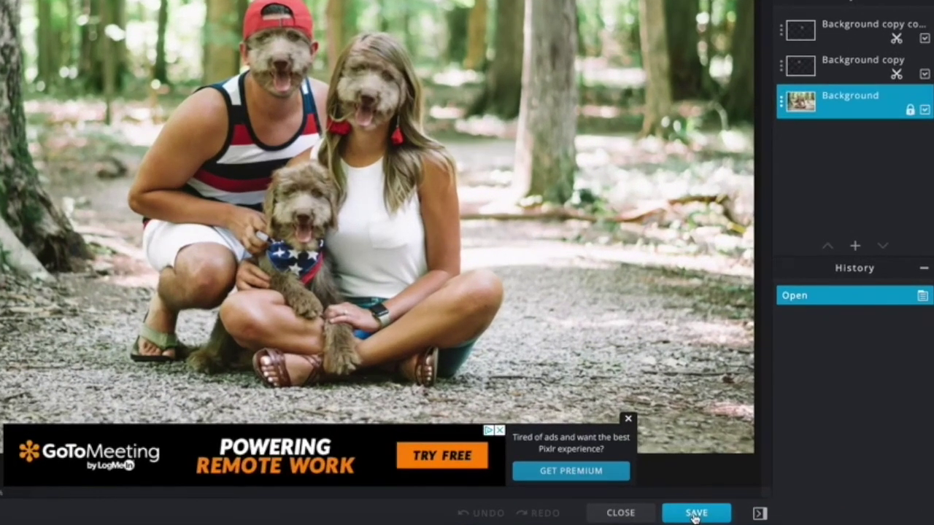
left_click(695, 515)
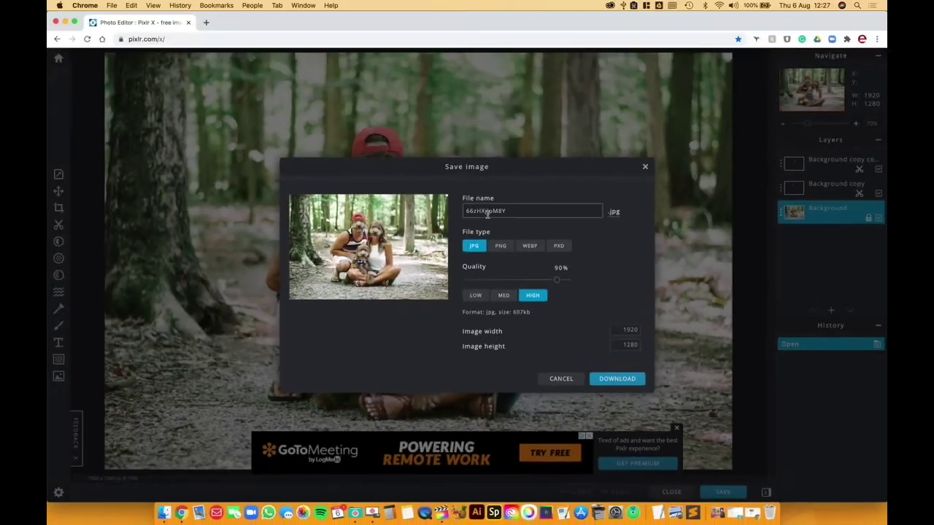
left_click(344, 99)
double_click(344, 100)
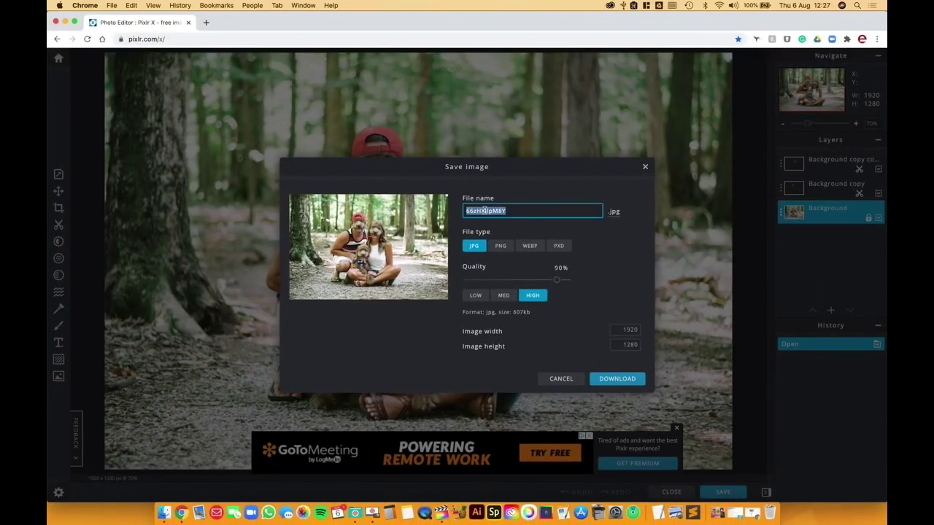
type("Doggy Face Sw")
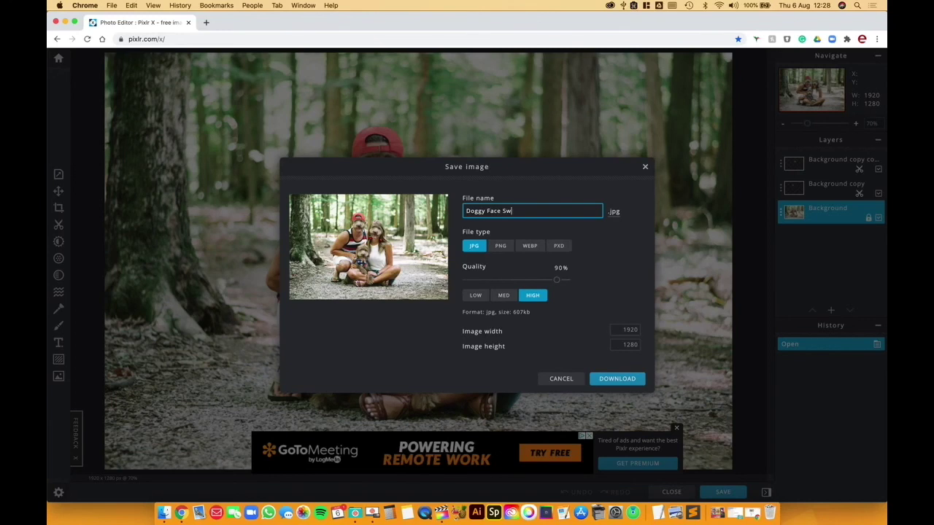
type("ap")
left_click(611, 378)
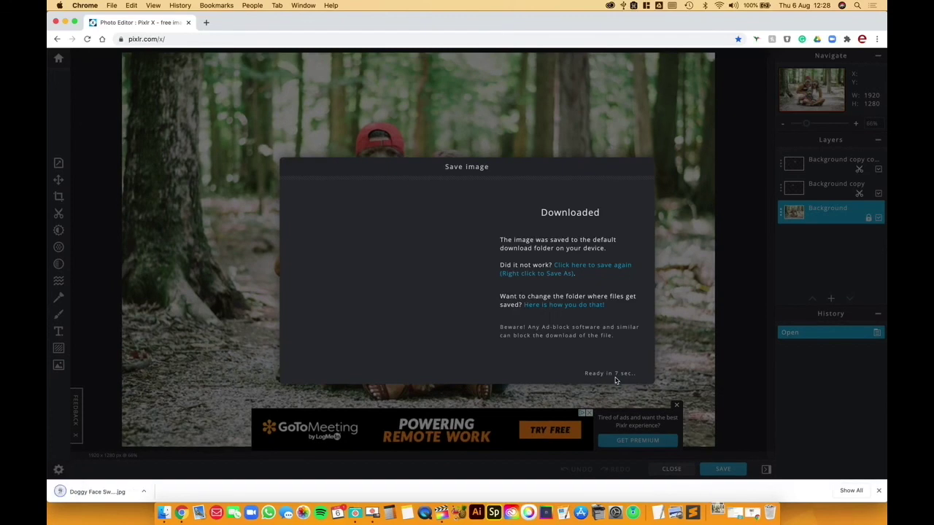